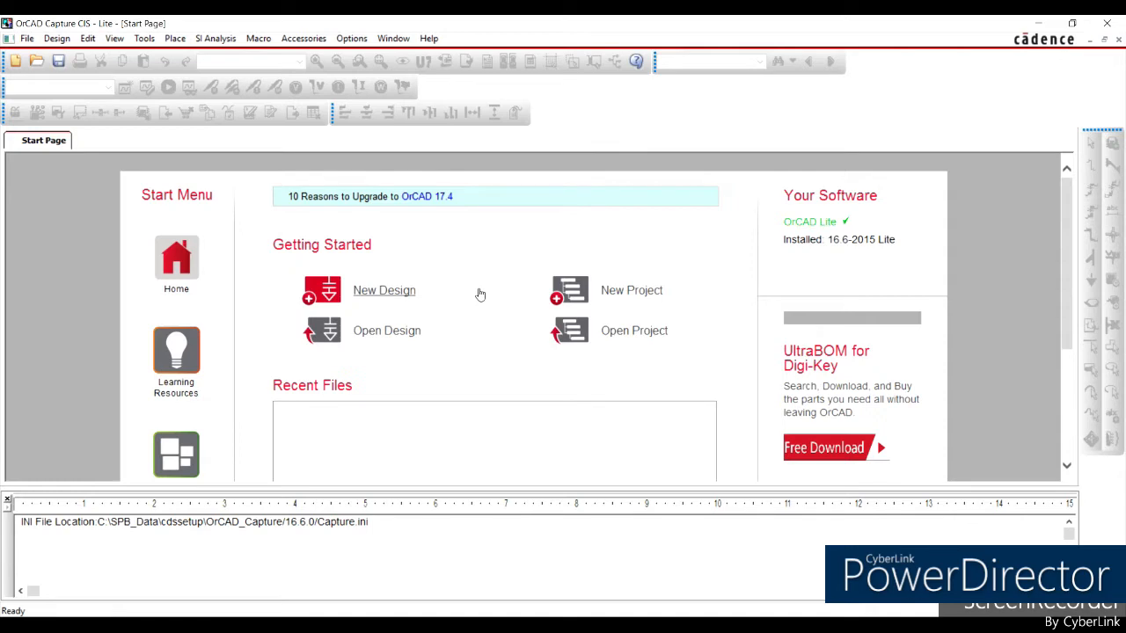
Start a new Analog or Mixed A/D project named Experiment1.
click(613, 297)
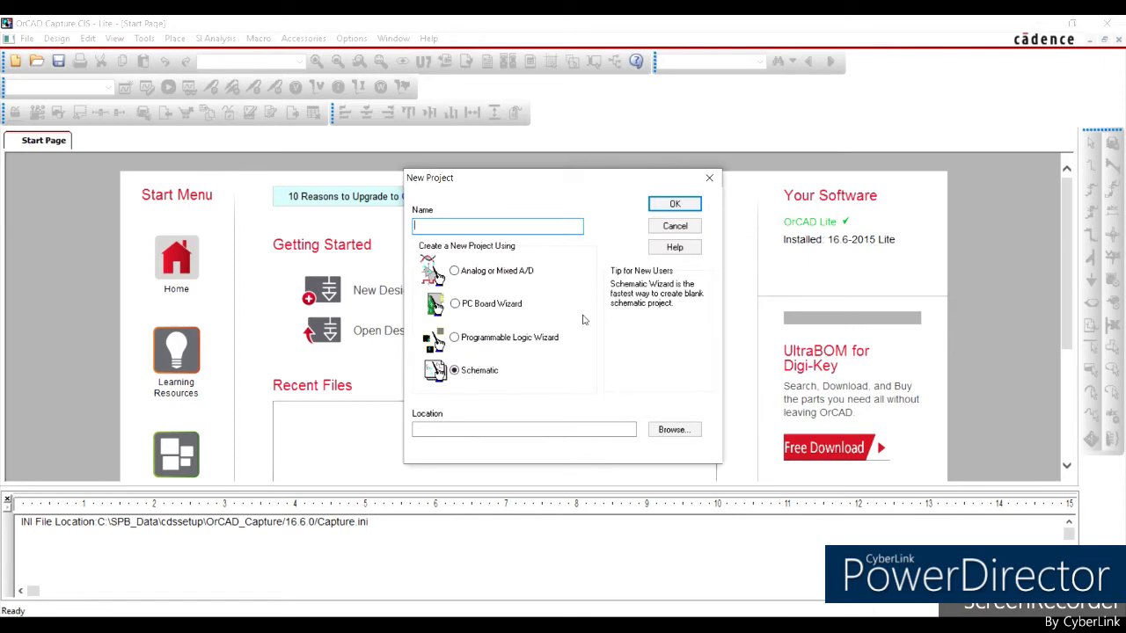
click(454, 273)
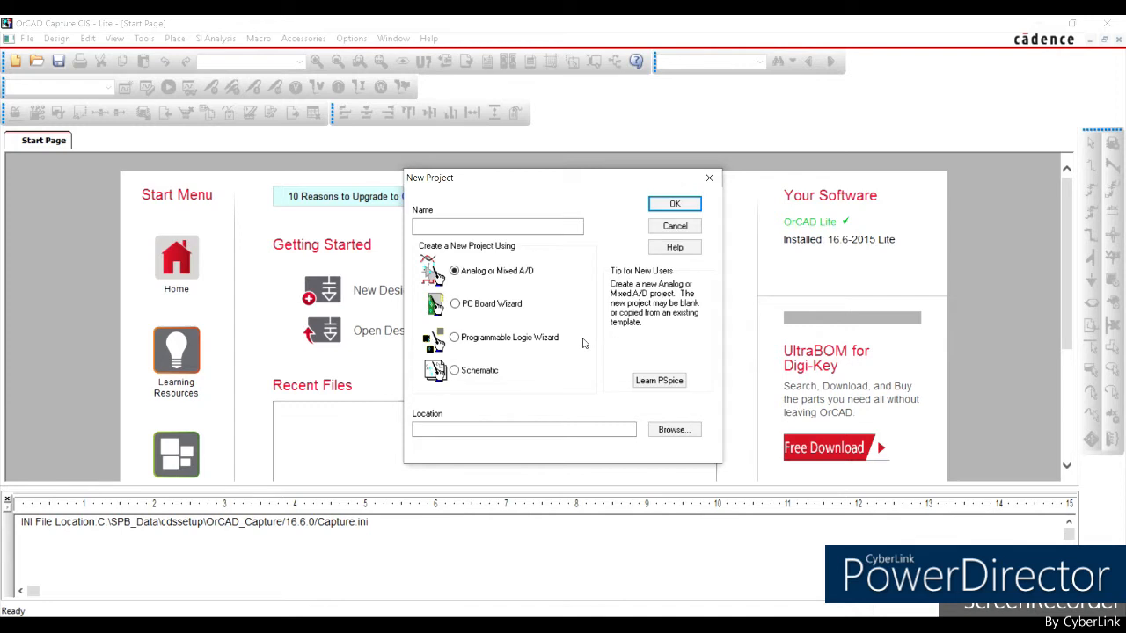
click(517, 226)
text(Experiment1)
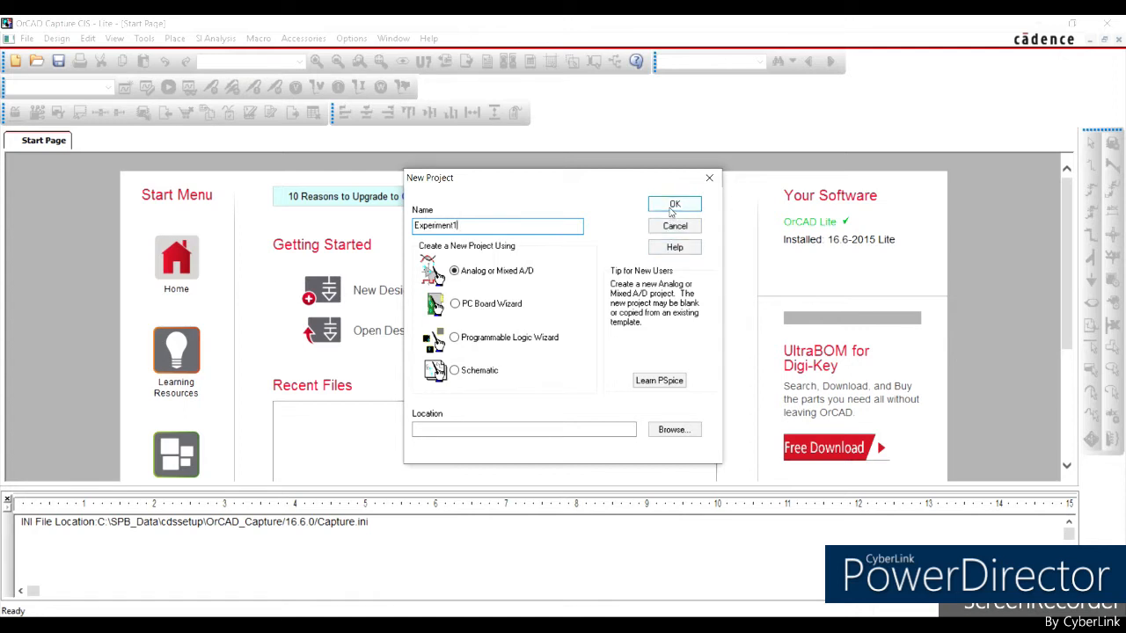
Set the project location to the POWER ELECS LAB folder inside the THIRD YEAR_2ND SEM directory on drive E.
click(664, 430)
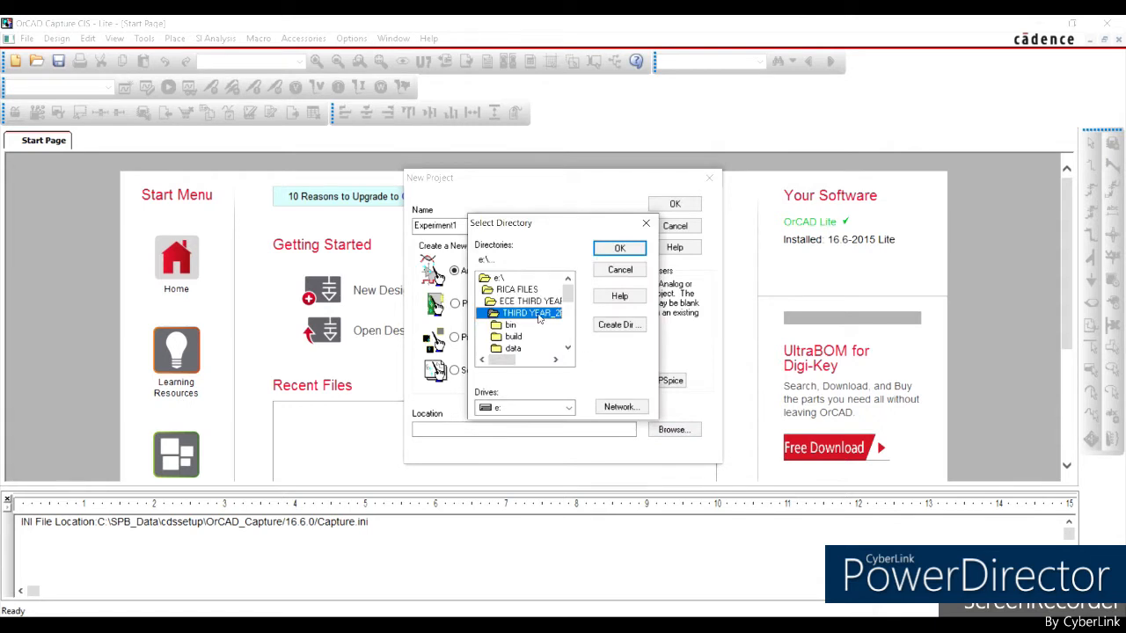
scroll(539, 319, down, 2)
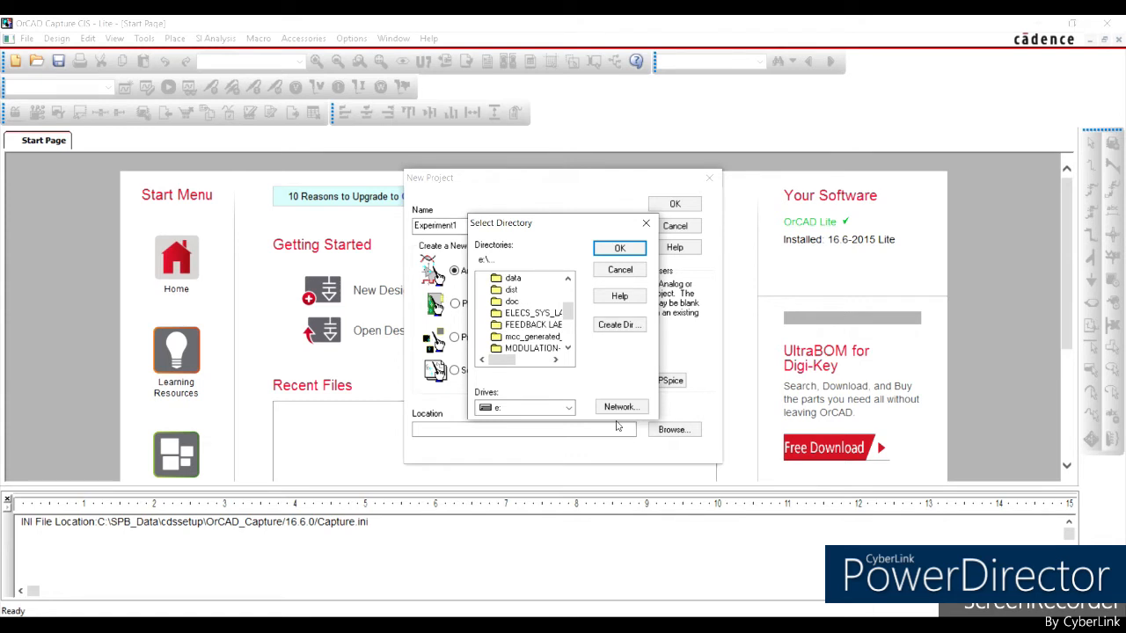
scroll(552, 310, down, 3)
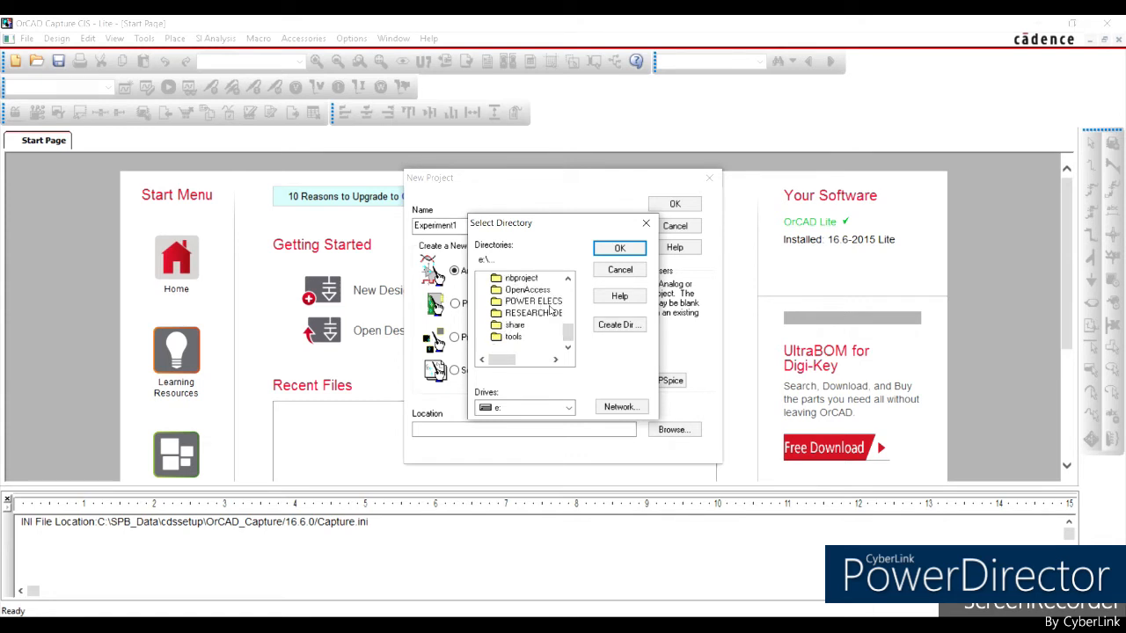
click(547, 302)
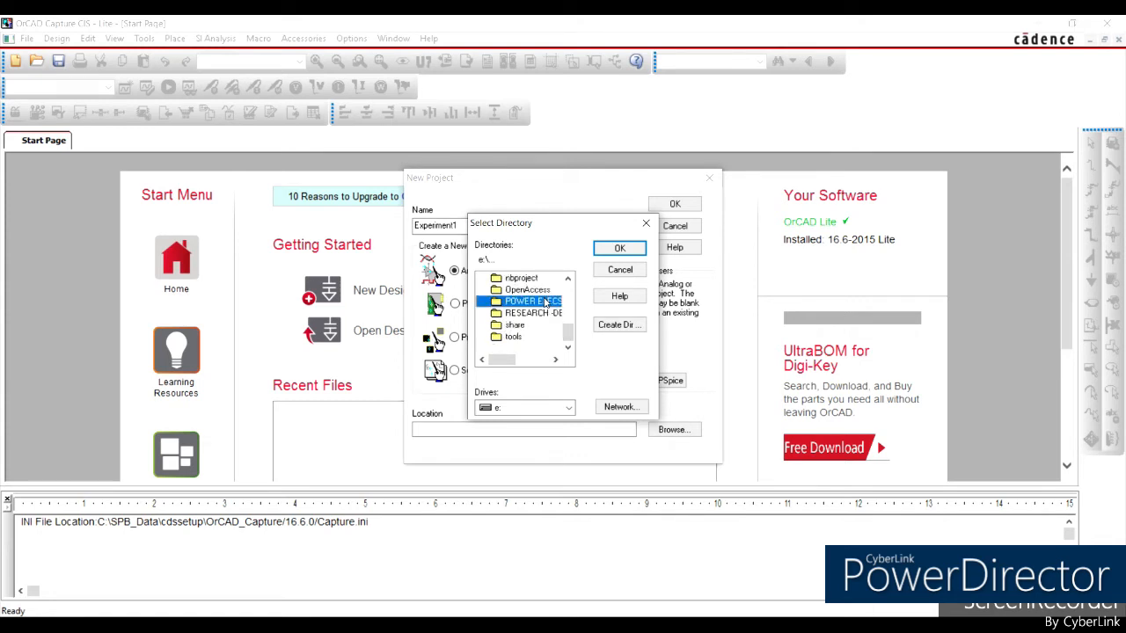
double_click(545, 302)
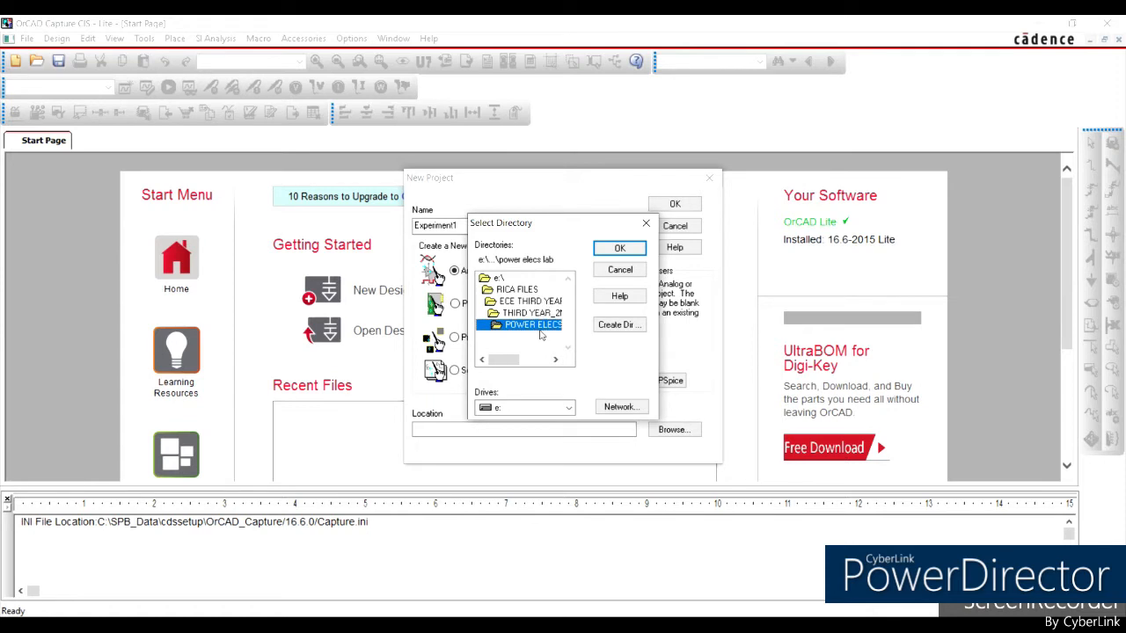
click(620, 250)
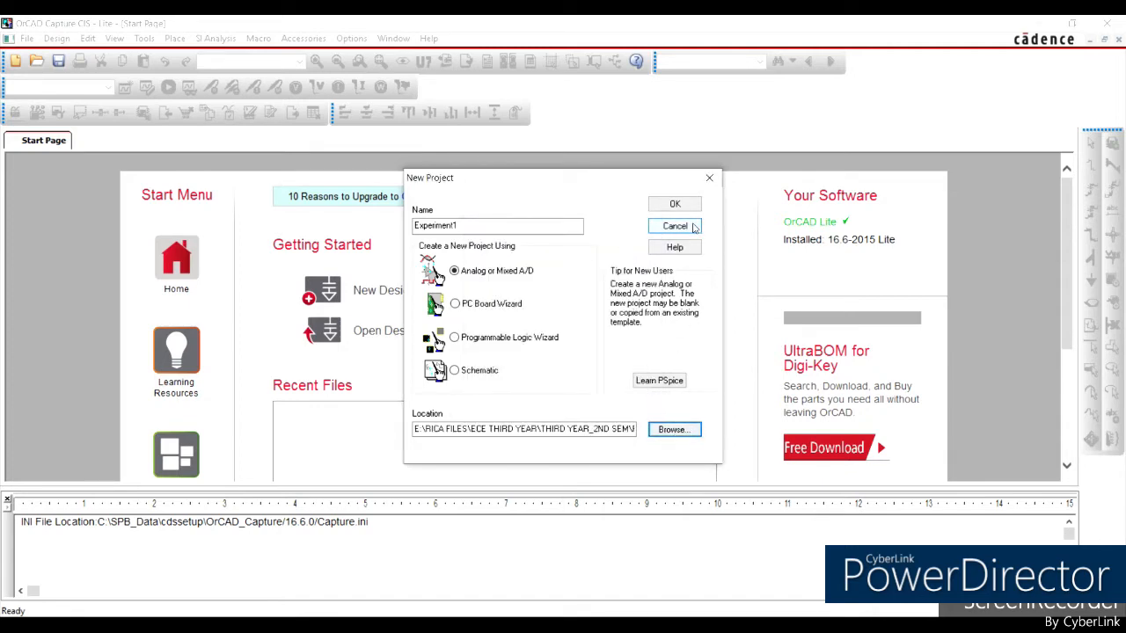
Confirm the project settings and create it as a blank PSpice project.
click(673, 204)
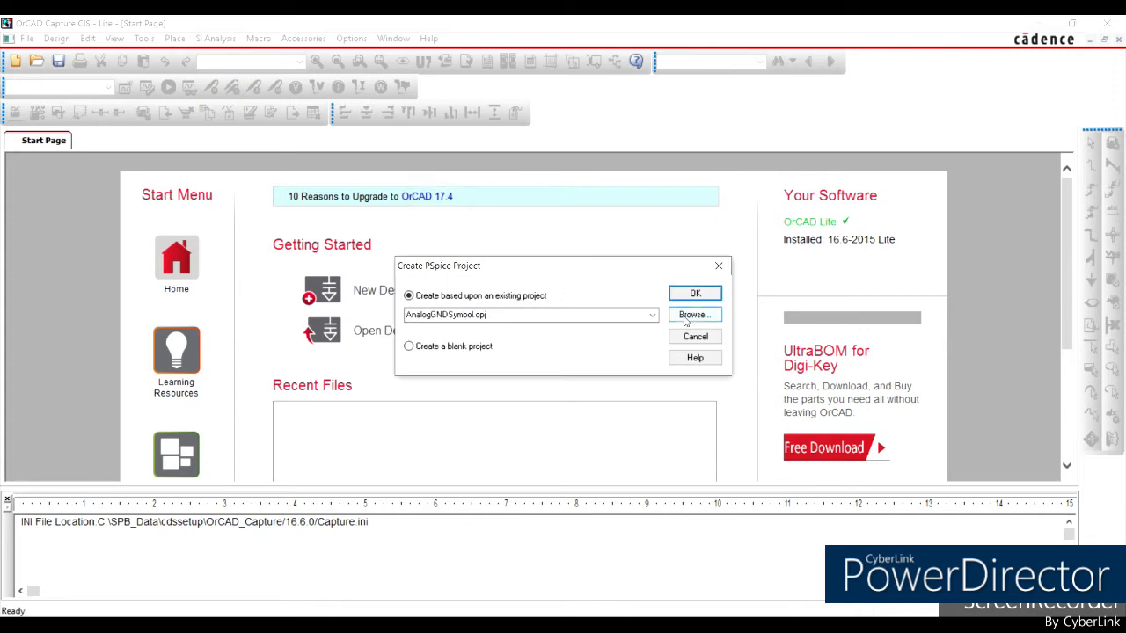
click(409, 348)
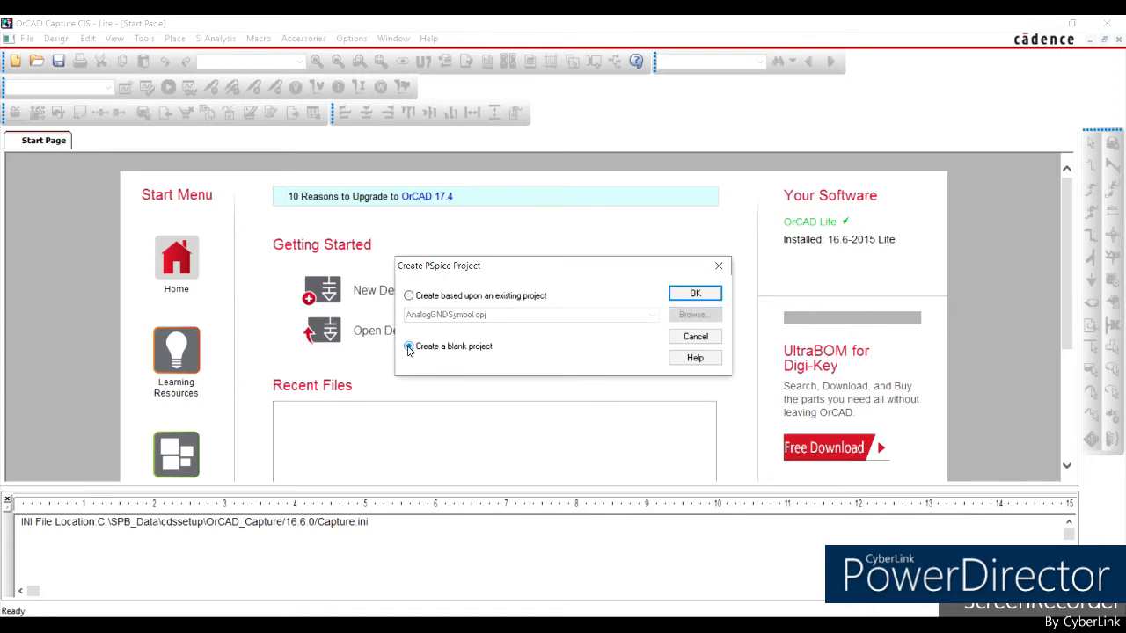
click(692, 294)
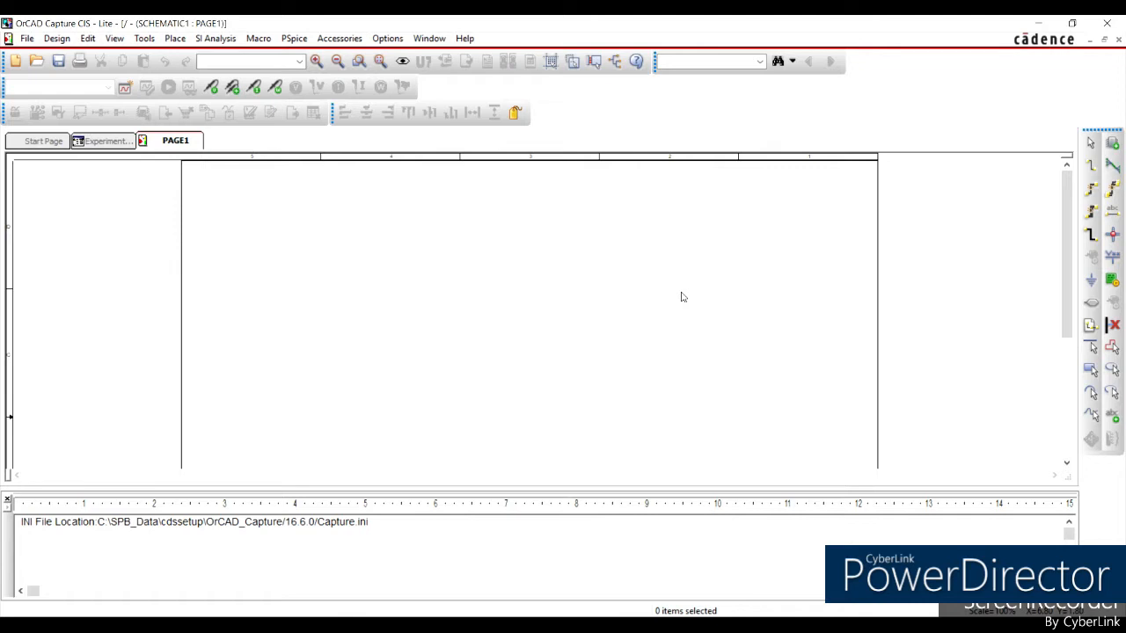
click(681, 297)
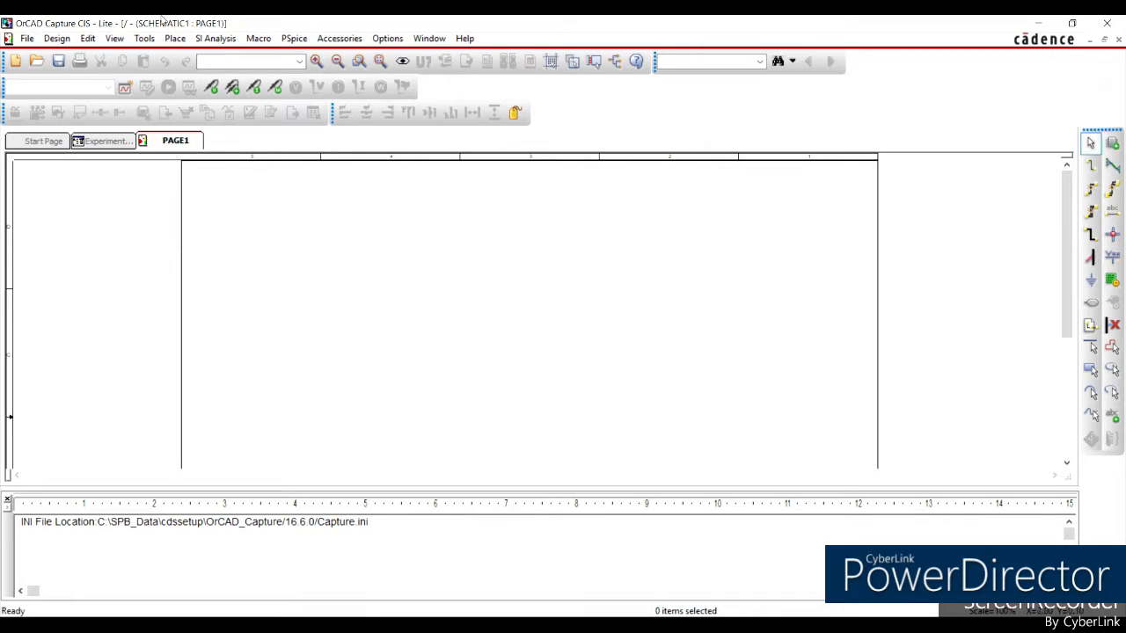
Search the PSpice components for Vsin and choose the VSIN transient sine voltage source.
click(176, 40)
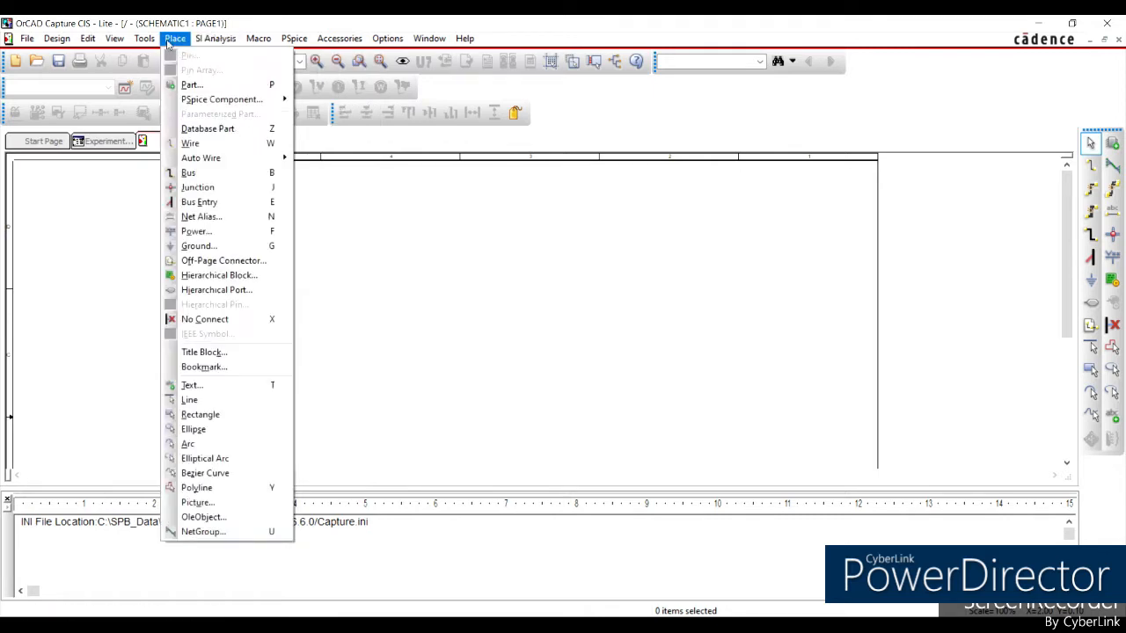
mouse_move(208, 103)
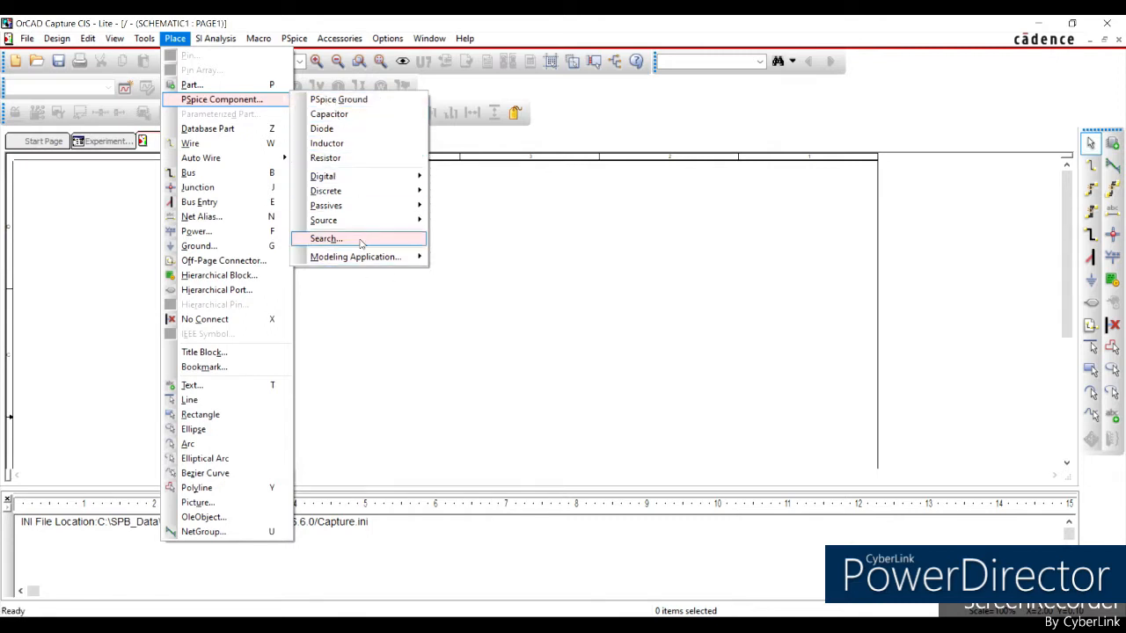
click(326, 238)
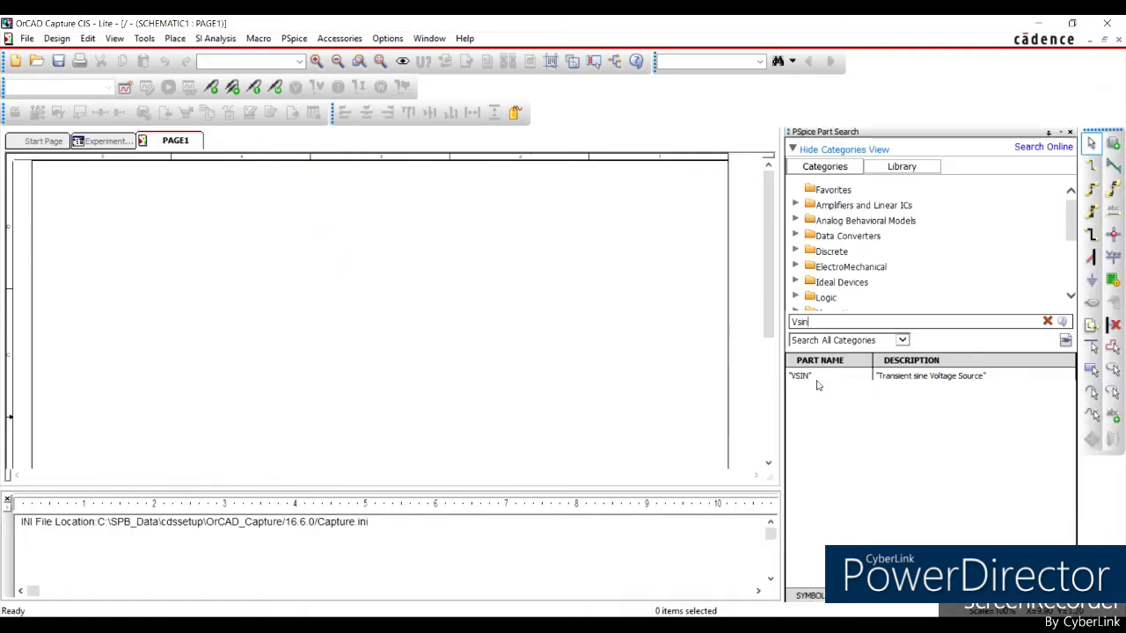
double_click(889, 378)
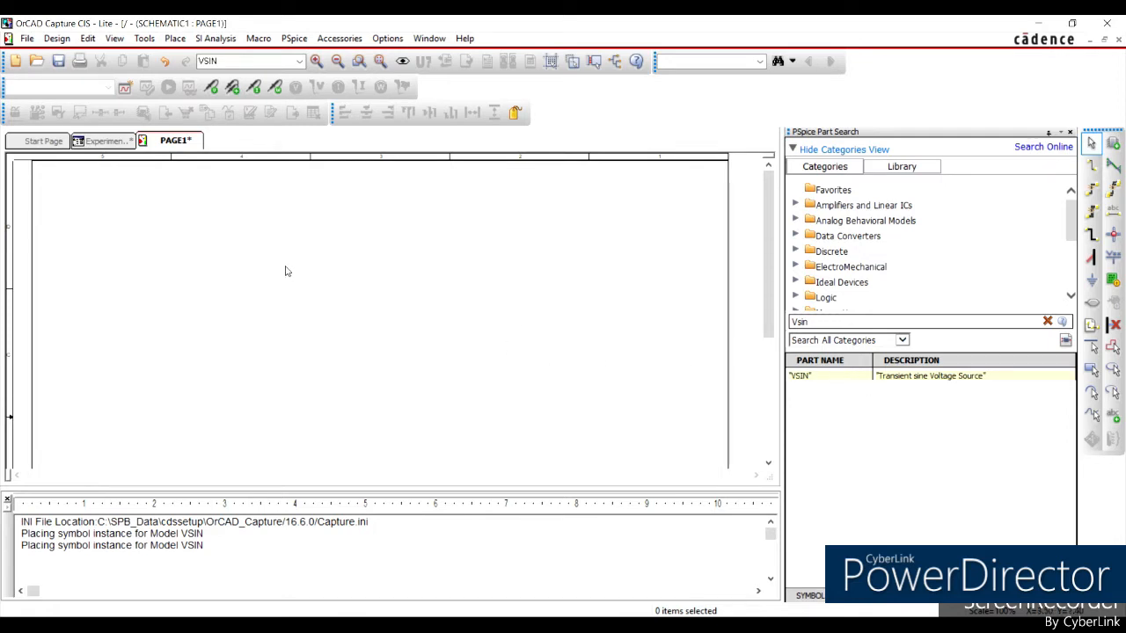
Place one VSIN source in the left part of the schematic page and end the placement.
key(Escape)
click(299, 61)
click(299, 61)
click(299, 61)
click(270, 87)
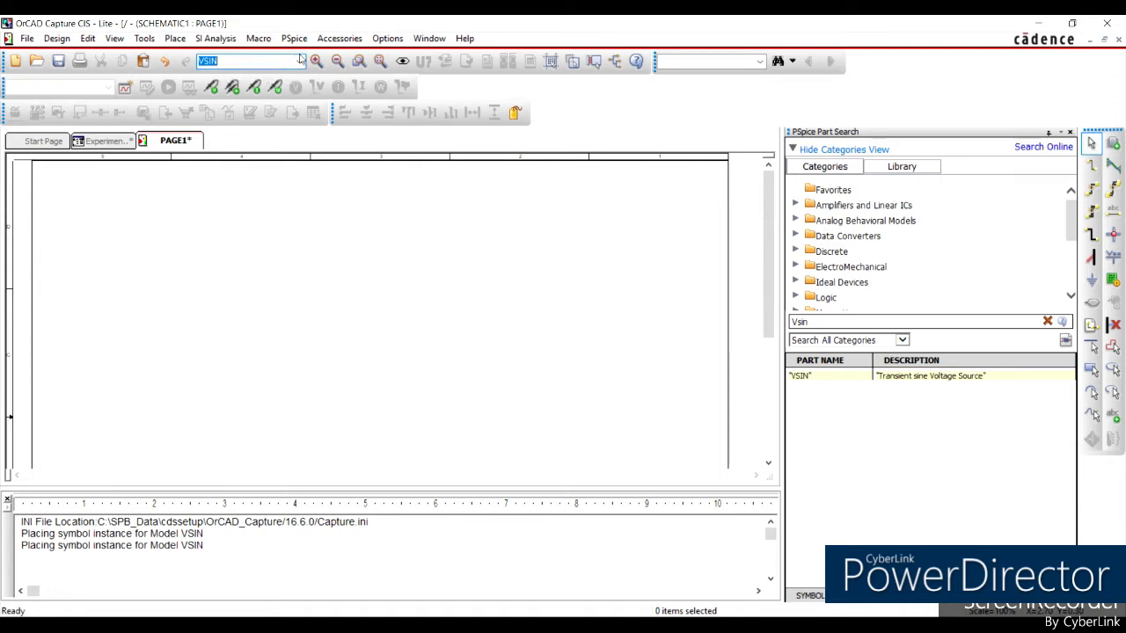
click(299, 61)
click(299, 61)
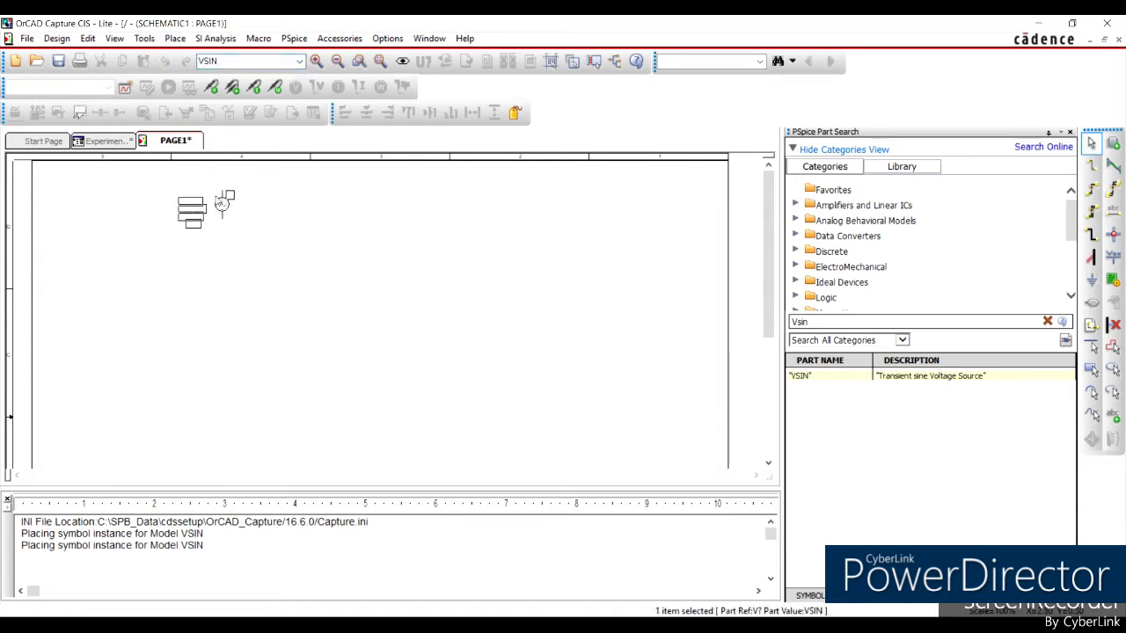
click(187, 284)
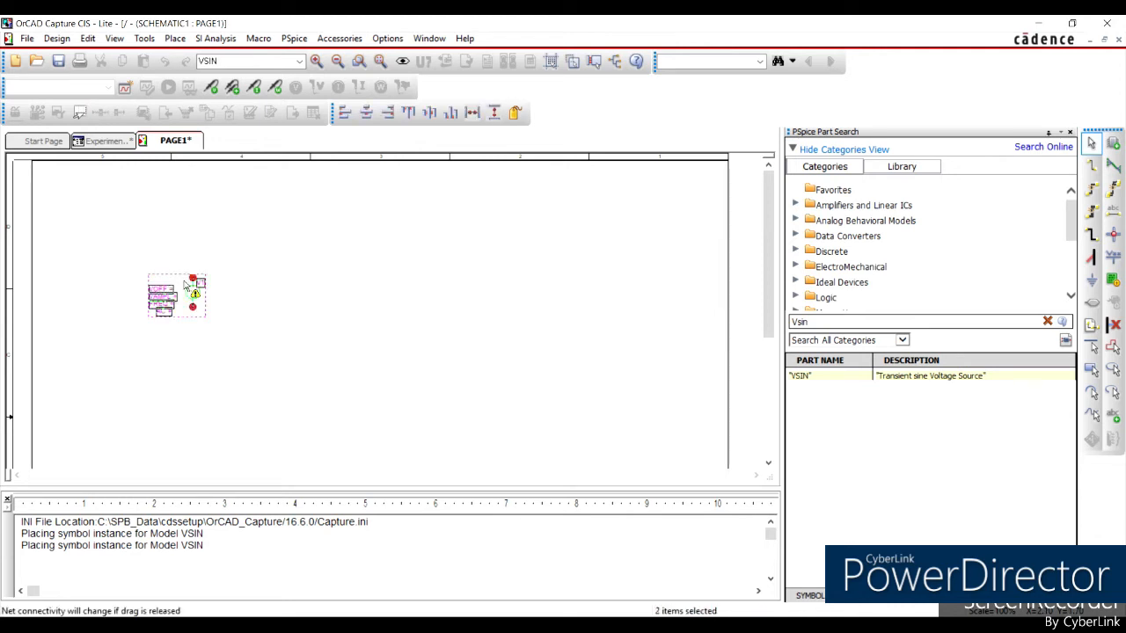
key(Escape)
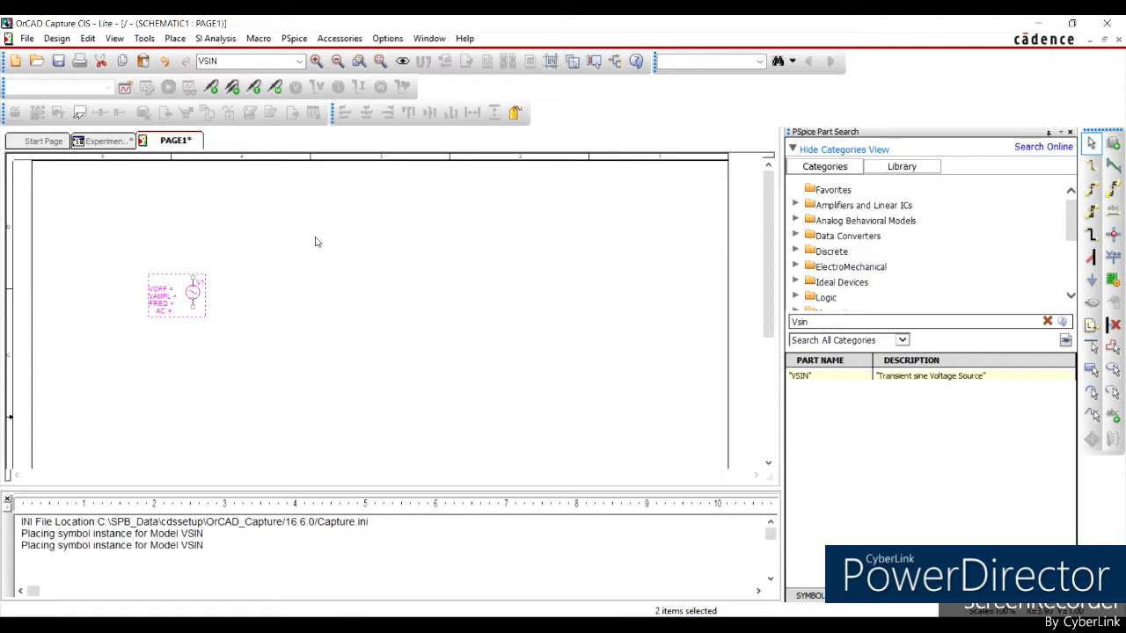
Set the offset voltage VOFF of the sine source to 0.
double_click(167, 302)
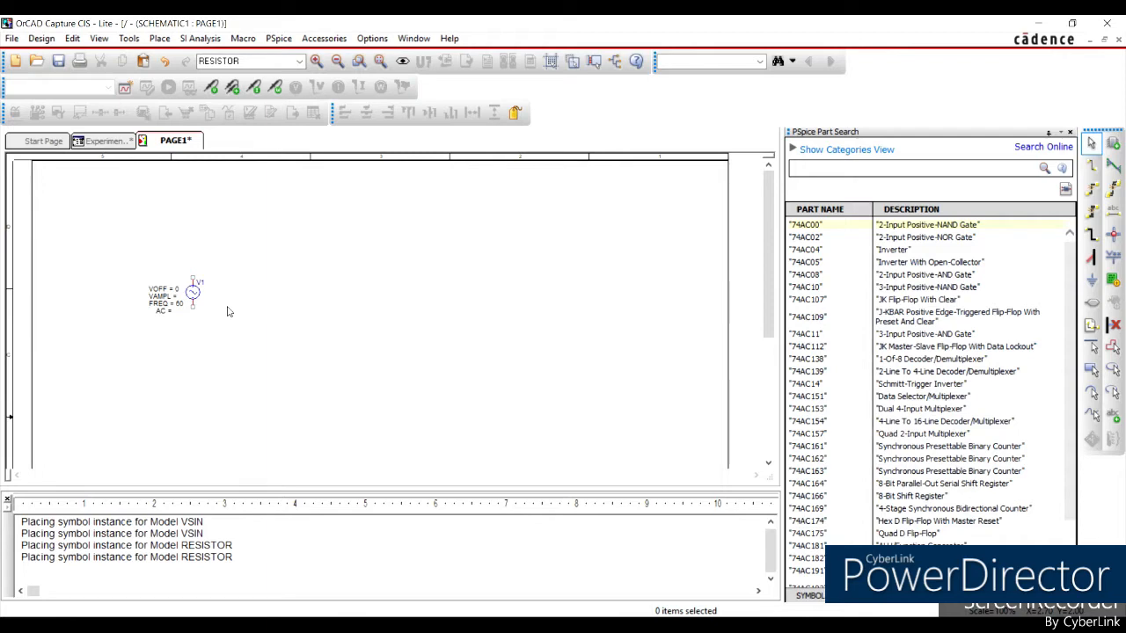
click(165, 296)
double_click(164, 295)
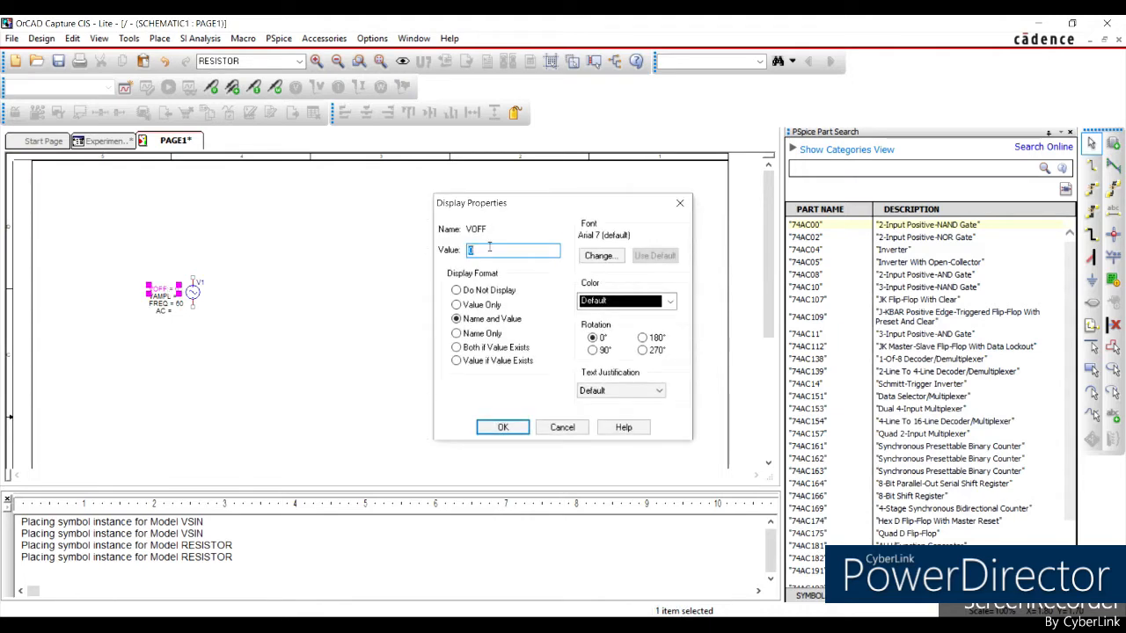
click(679, 203)
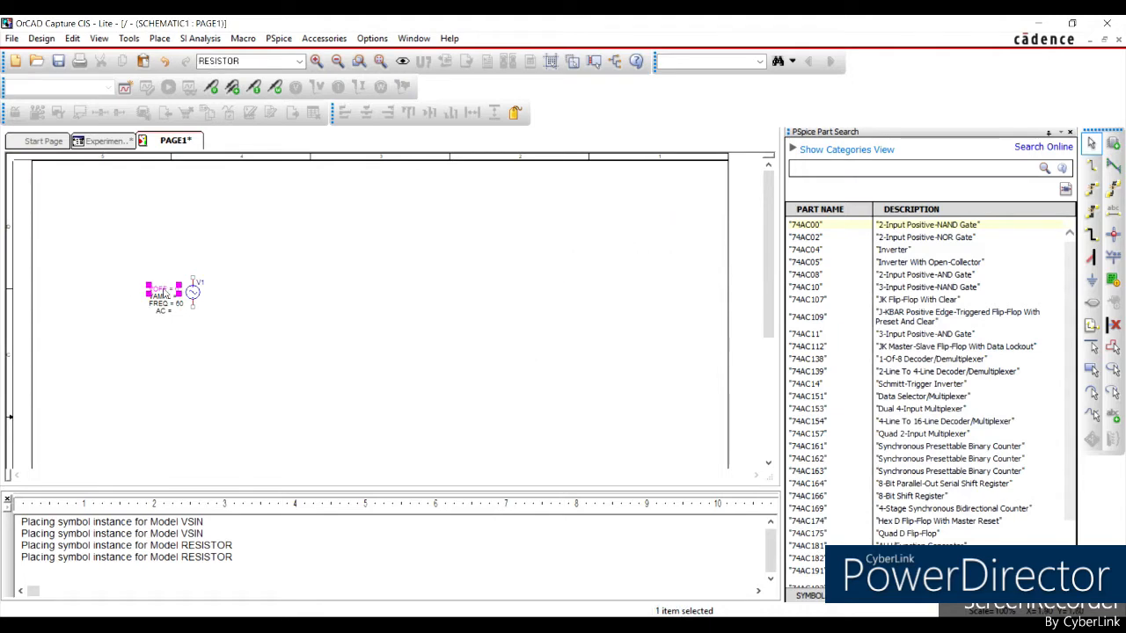
double_click(165, 292)
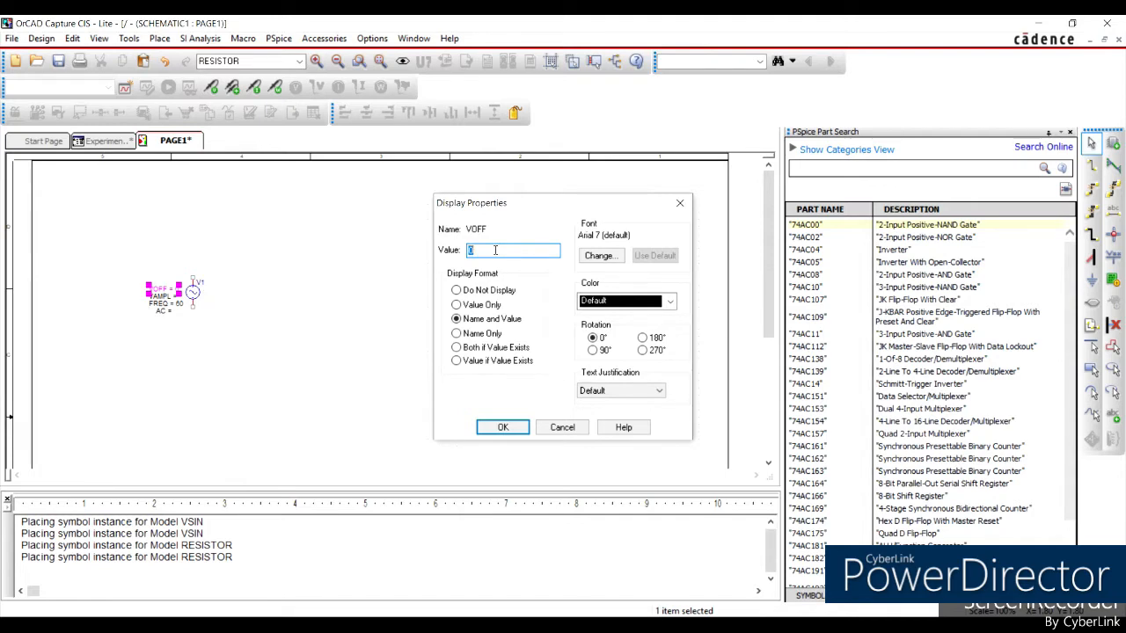
click(503, 426)
double_click(166, 296)
click(508, 251)
click(509, 428)
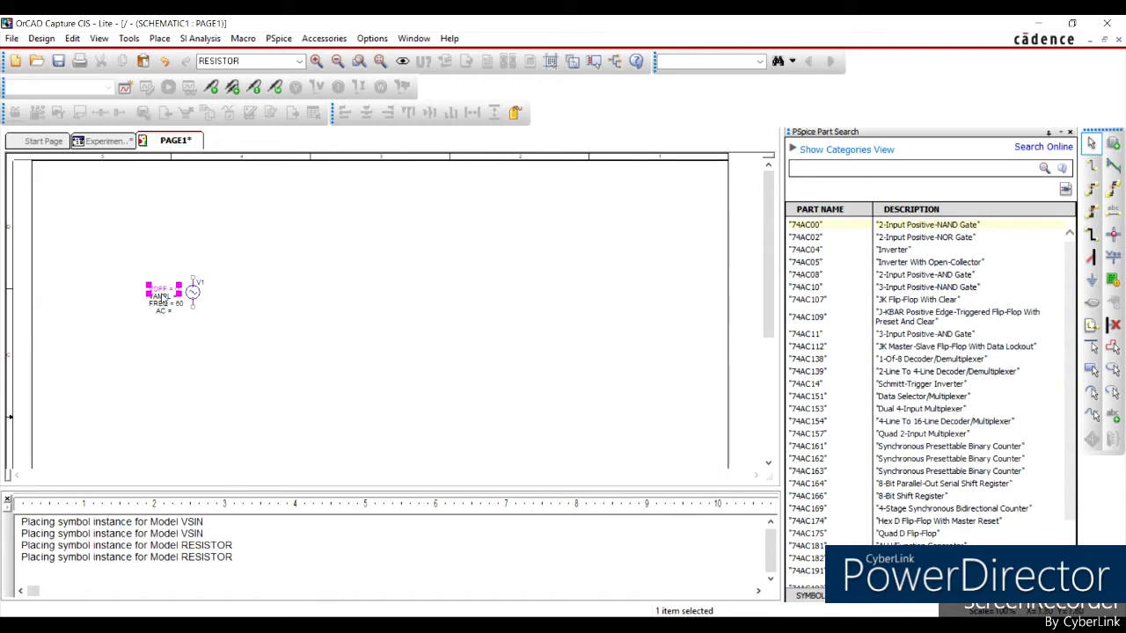
Set the sine source's amplitude VAMPL to 10 and its frequency FREQ to 60.
double_click(162, 298)
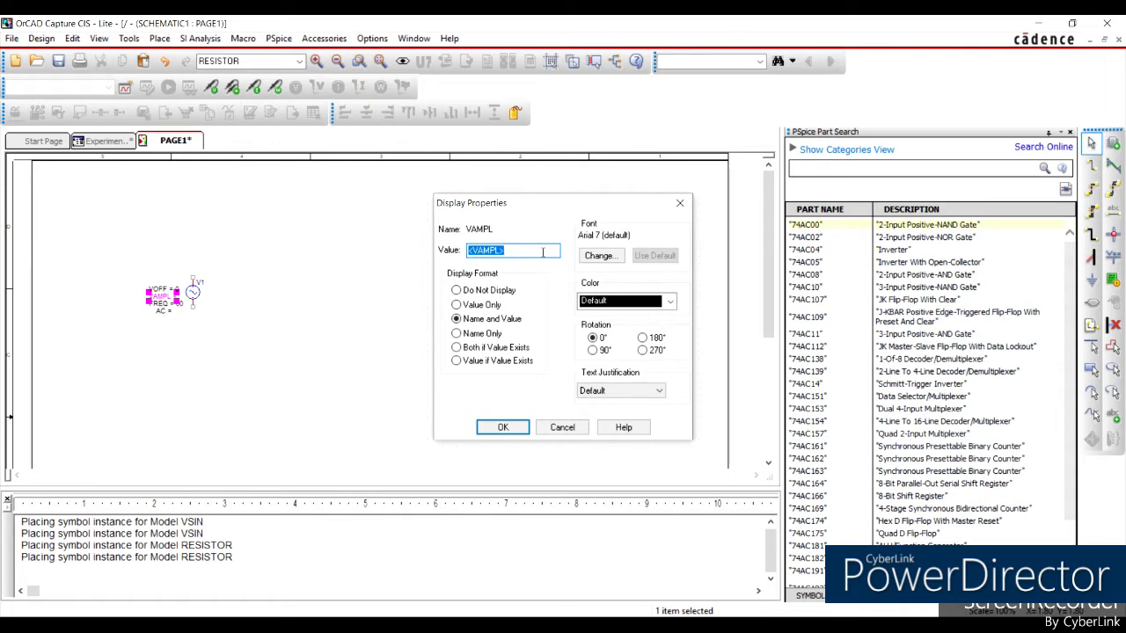
text(10)
click(507, 427)
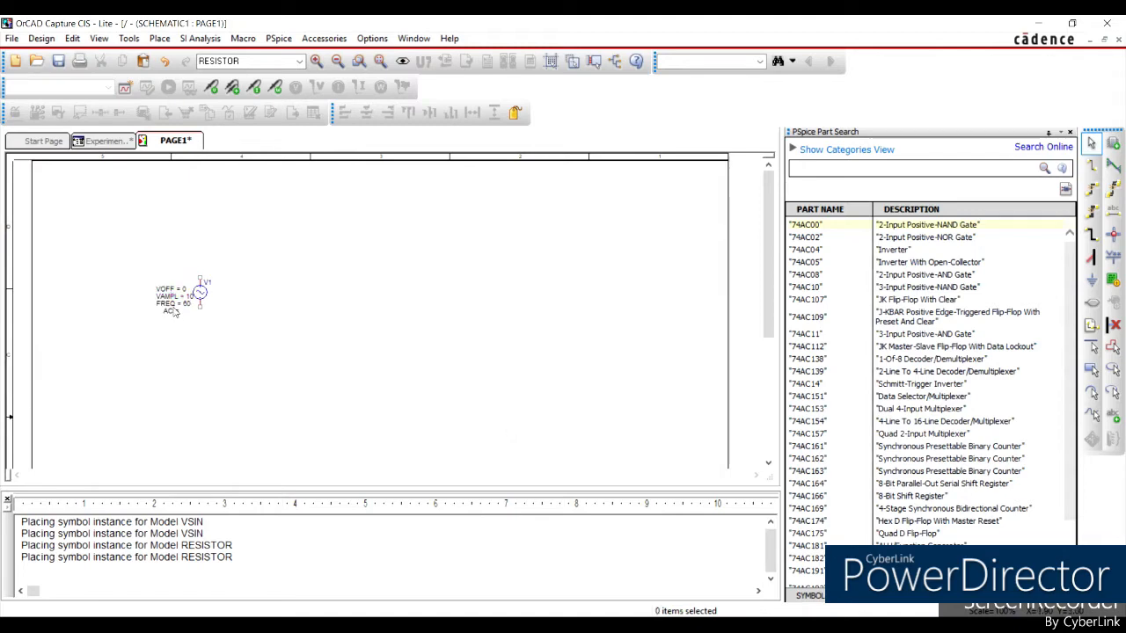
click(178, 303)
double_click(179, 304)
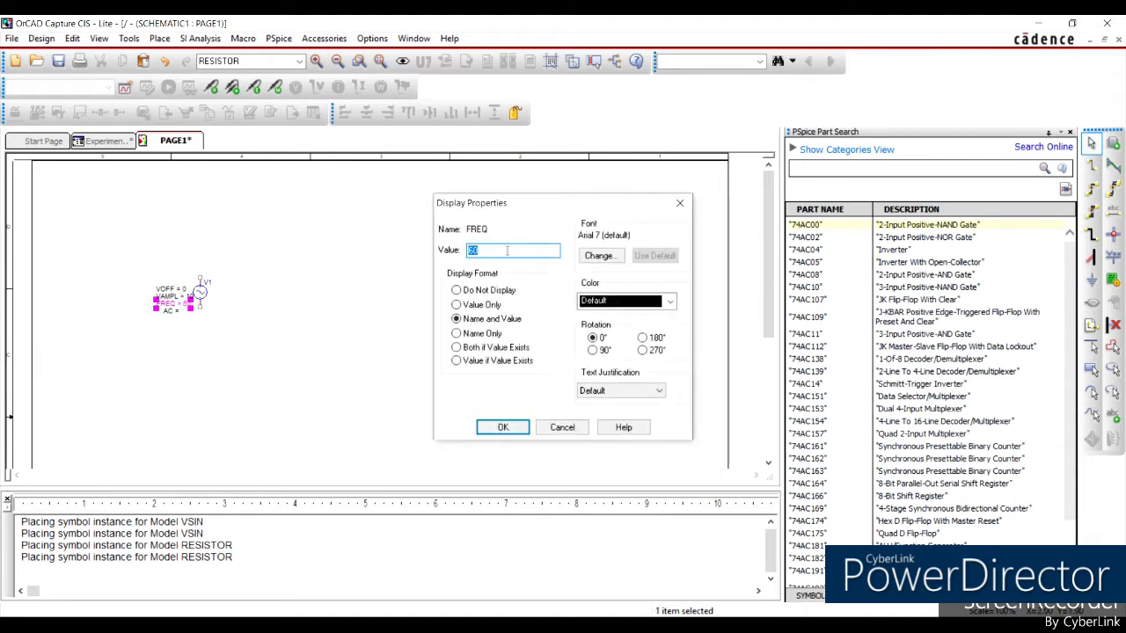
text(60)
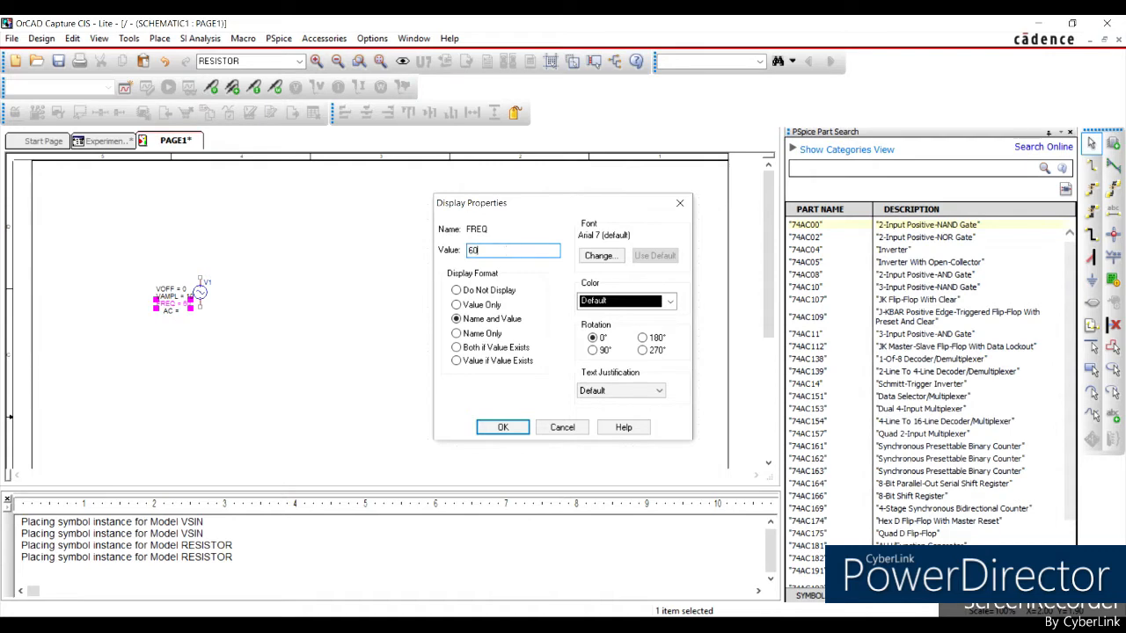
click(502, 427)
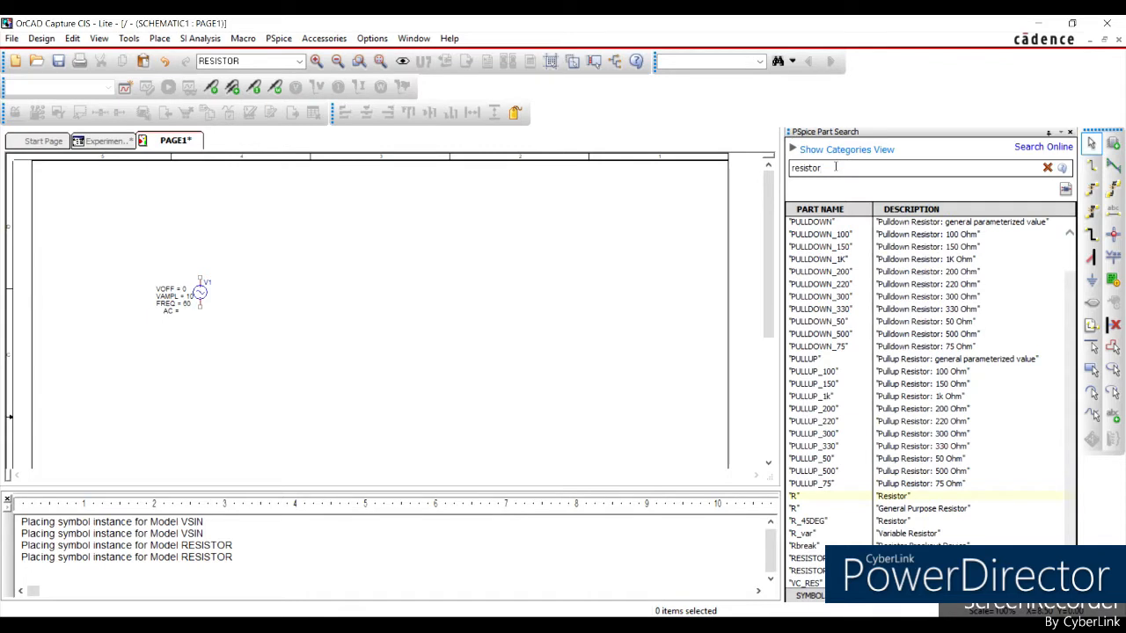
Search the PSpice parts for resistor and choose the RESISTOR part for placement.
key(BackSpace)
key(BackSpace)
key(BackSpace)
key(BackSpace)
key(BackSpace)
text(istor)
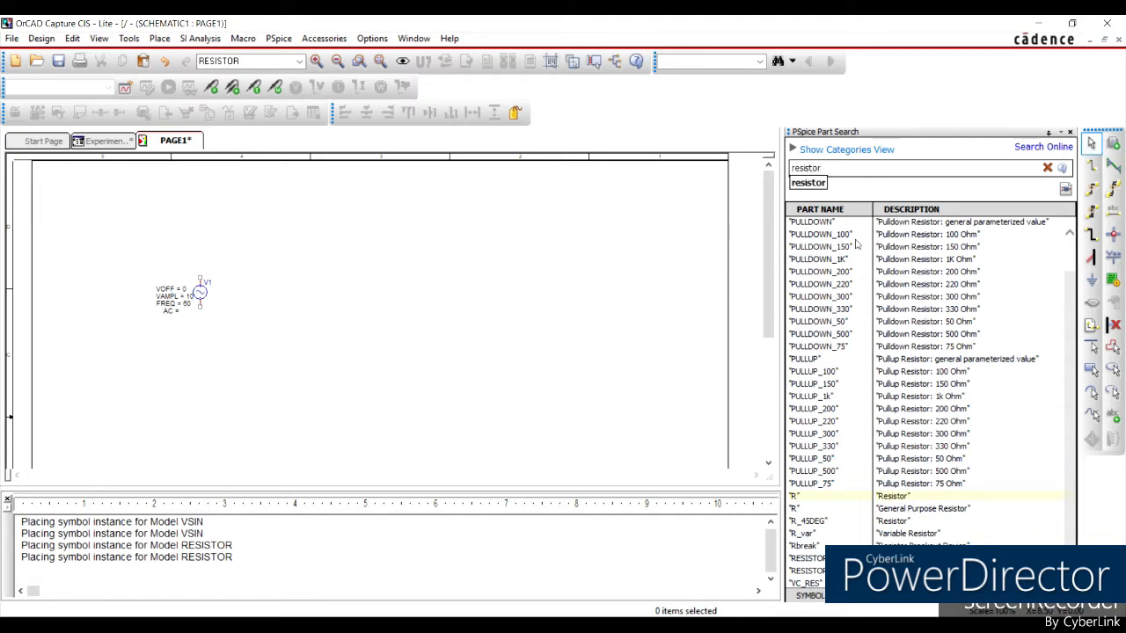
double_click(830, 502)
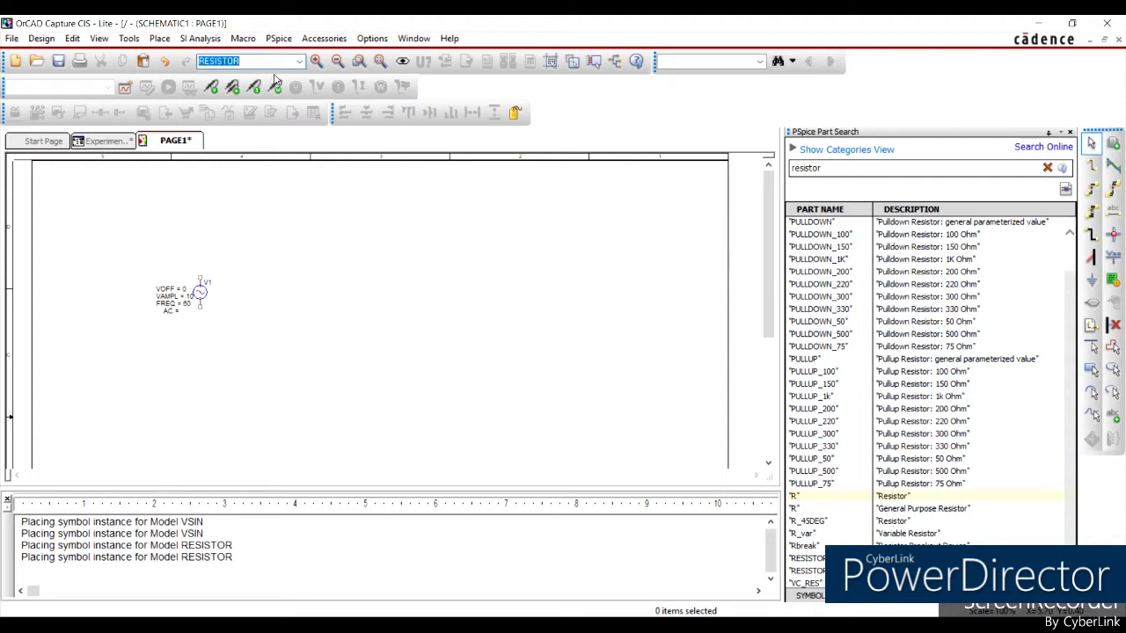
click(299, 62)
click(250, 77)
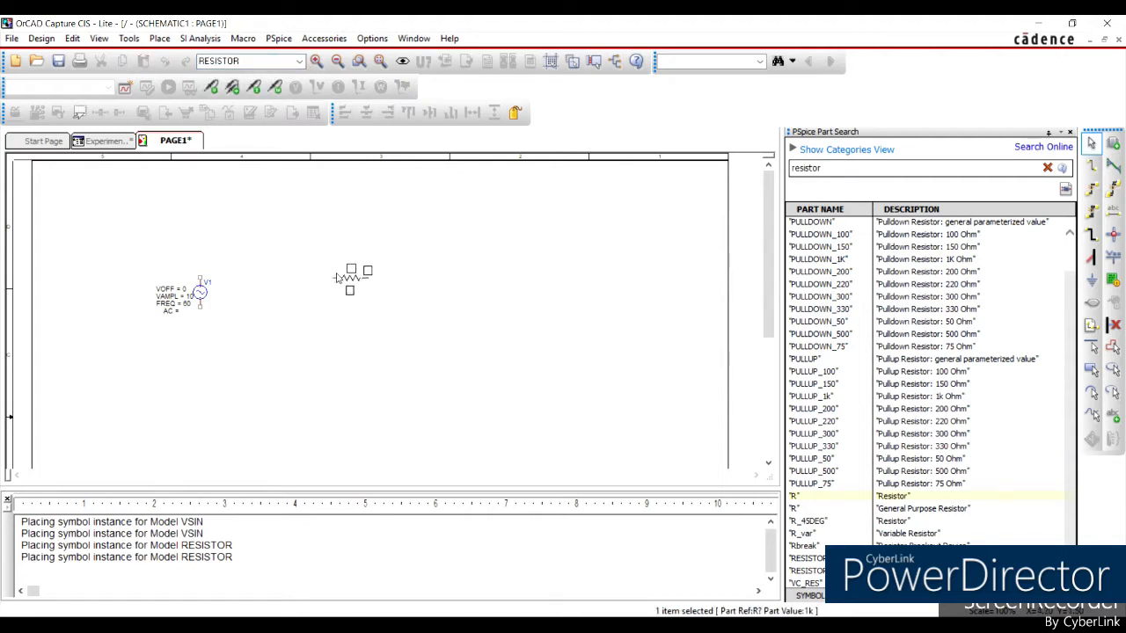
Rotate the resistor to vertical, place one opposite the VSIN source, and end the placement.
key(r)
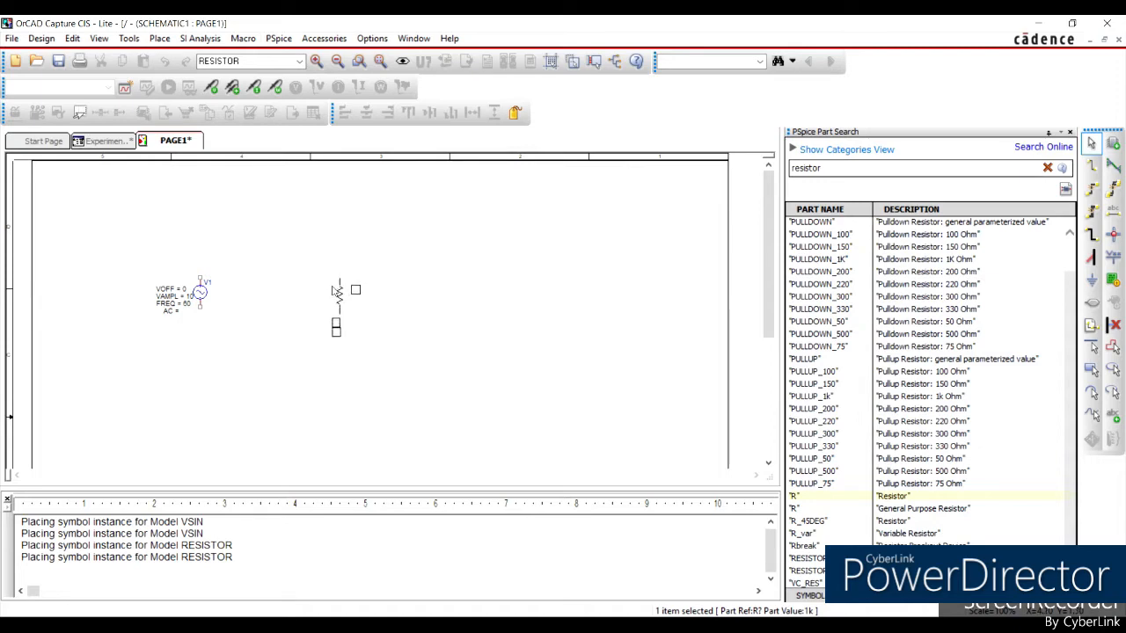
click(359, 278)
click(359, 281)
key(Escape)
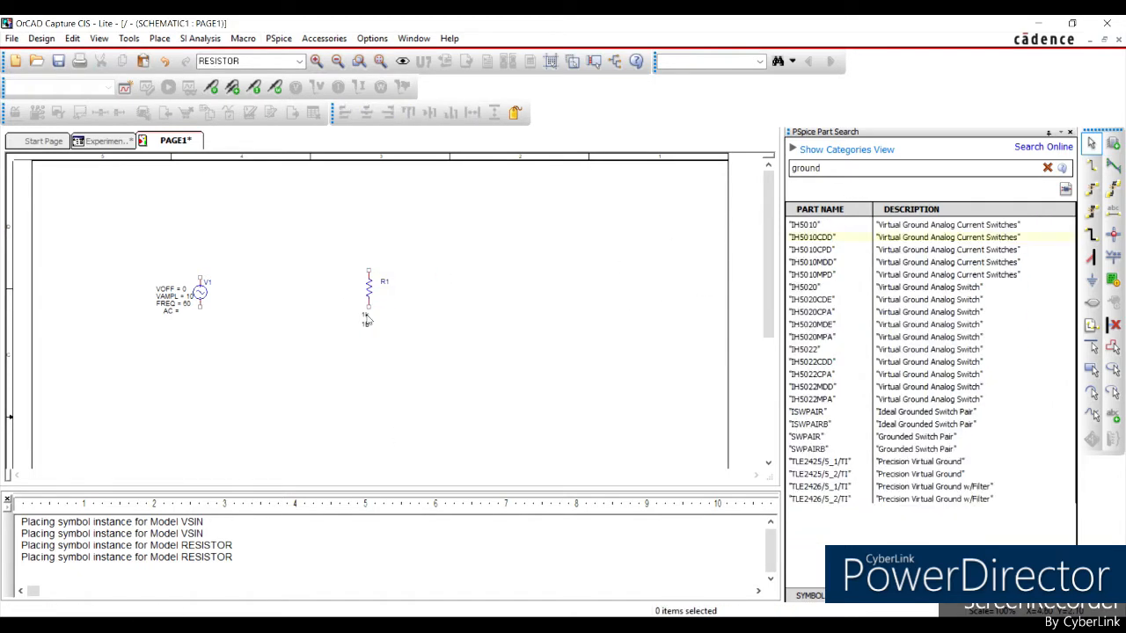
Set the value of resistor R1 to 5.
double_click(365, 314)
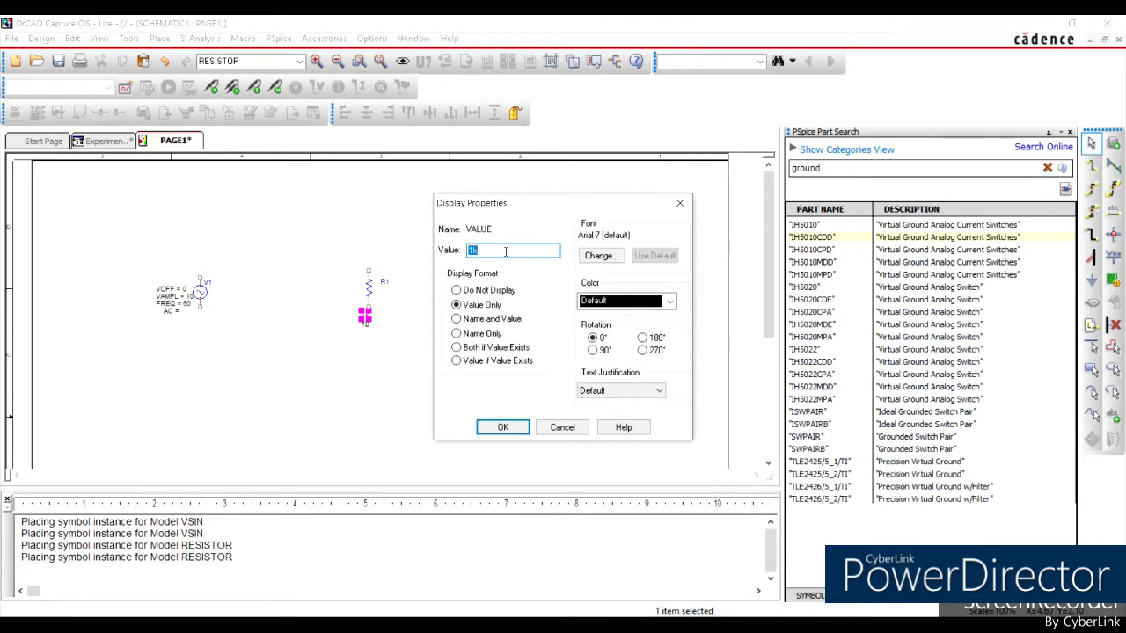
key(BackSpace)
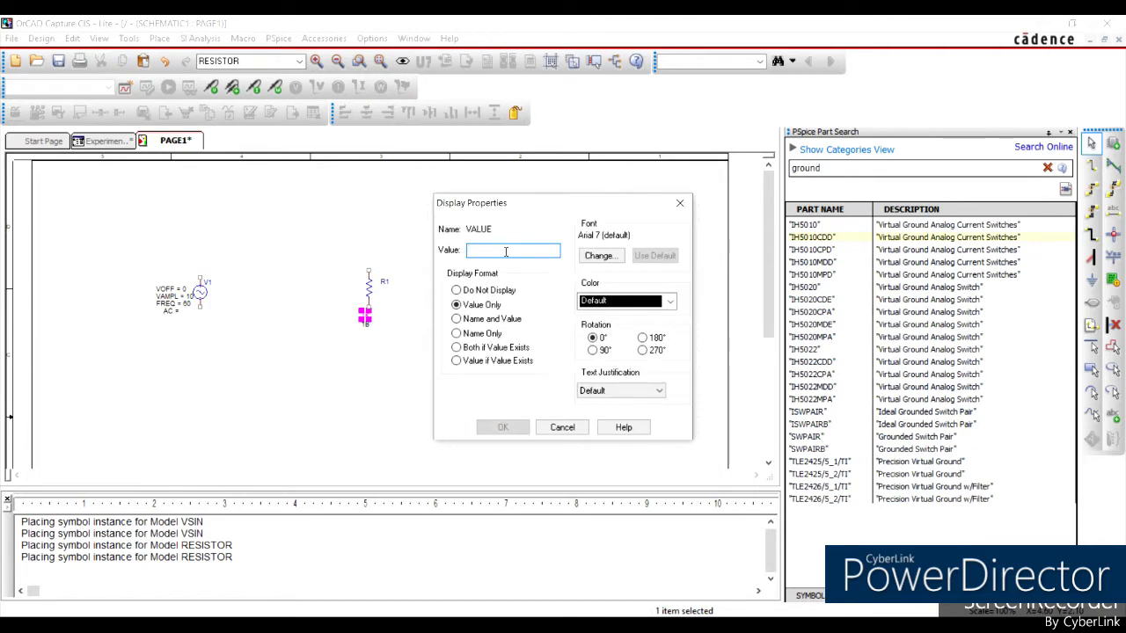
text(5)
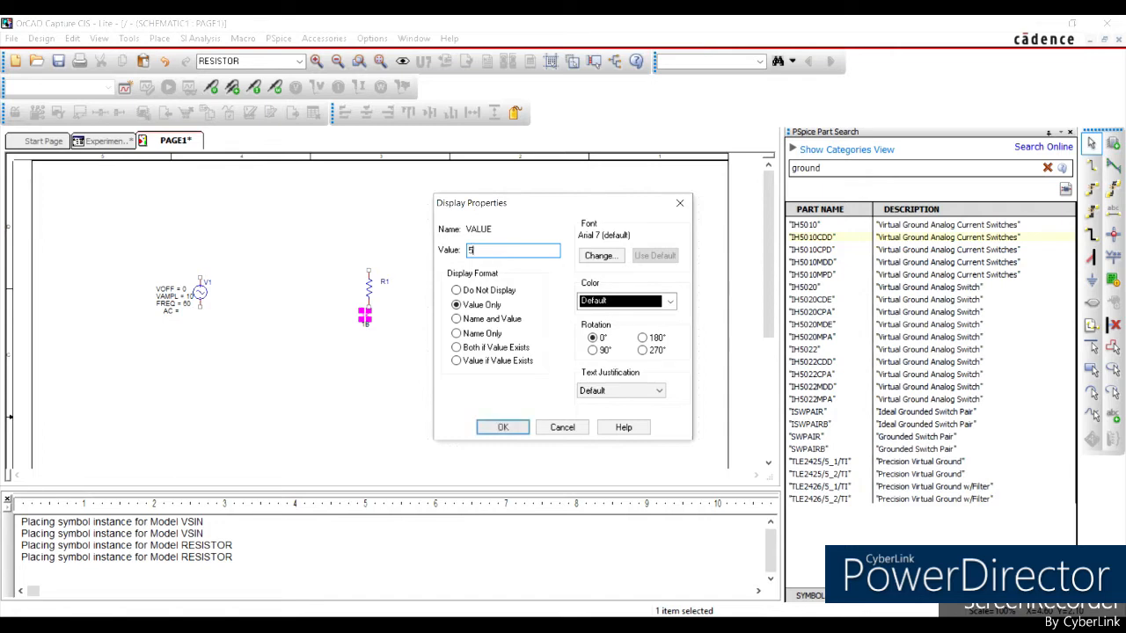
click(504, 428)
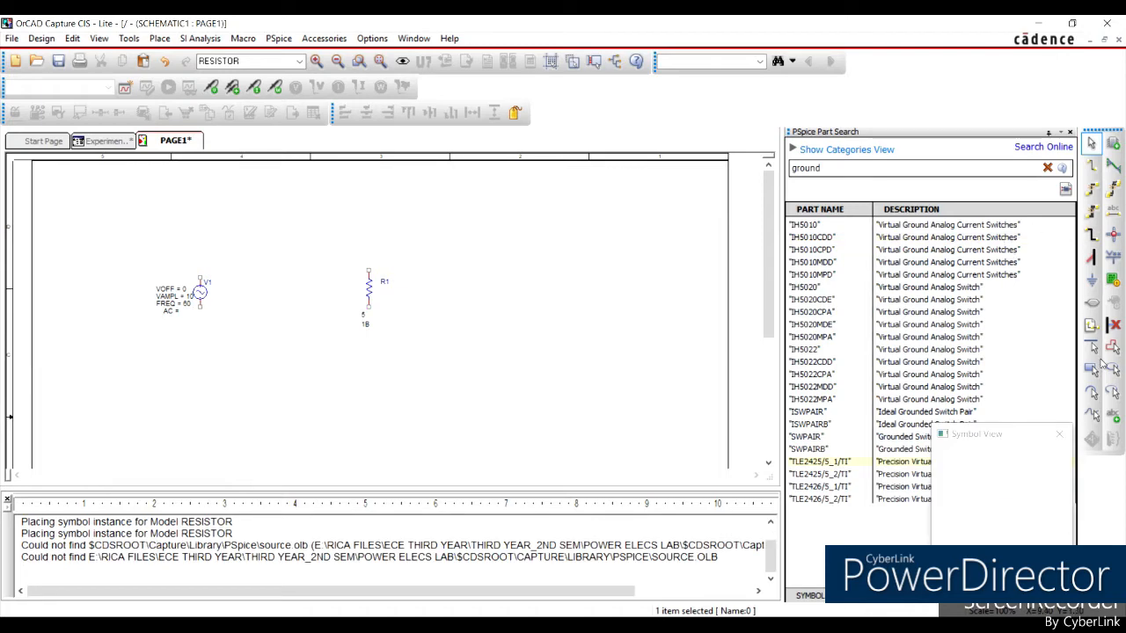
Place one 0/CAPSYM ground symbol below and between the source and the resistor, and end the placement.
click(1091, 279)
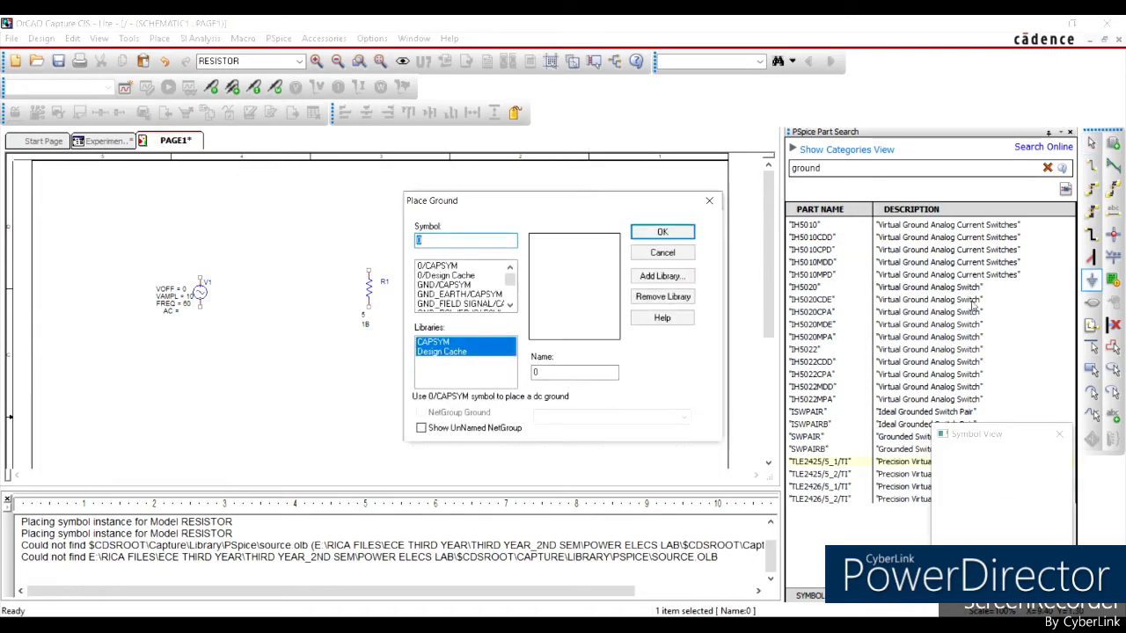
click(442, 266)
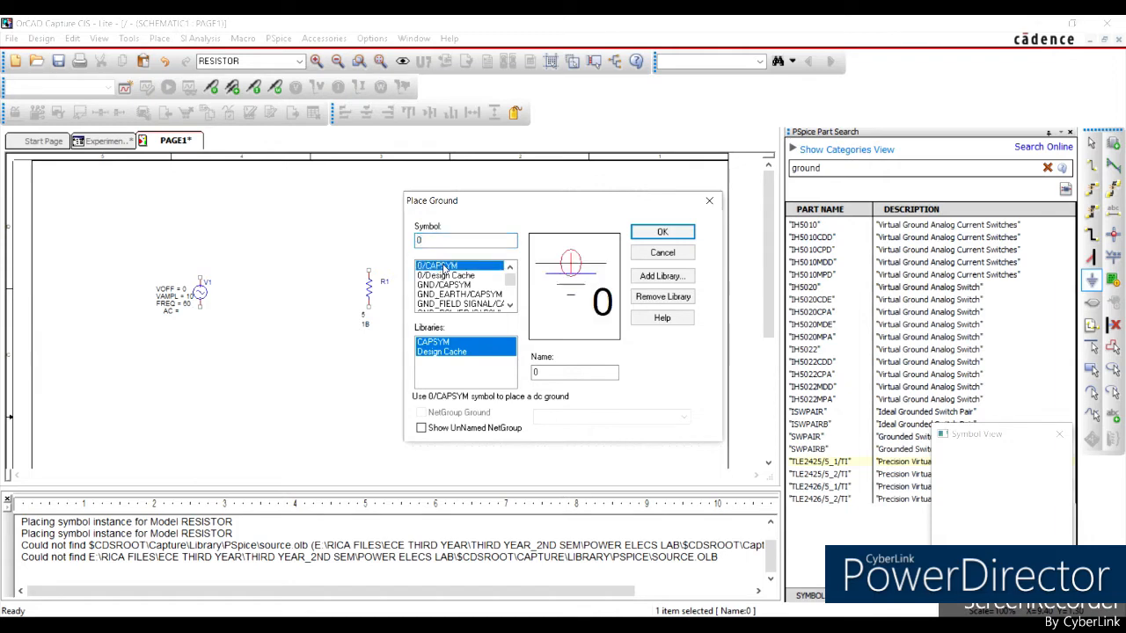
click(662, 232)
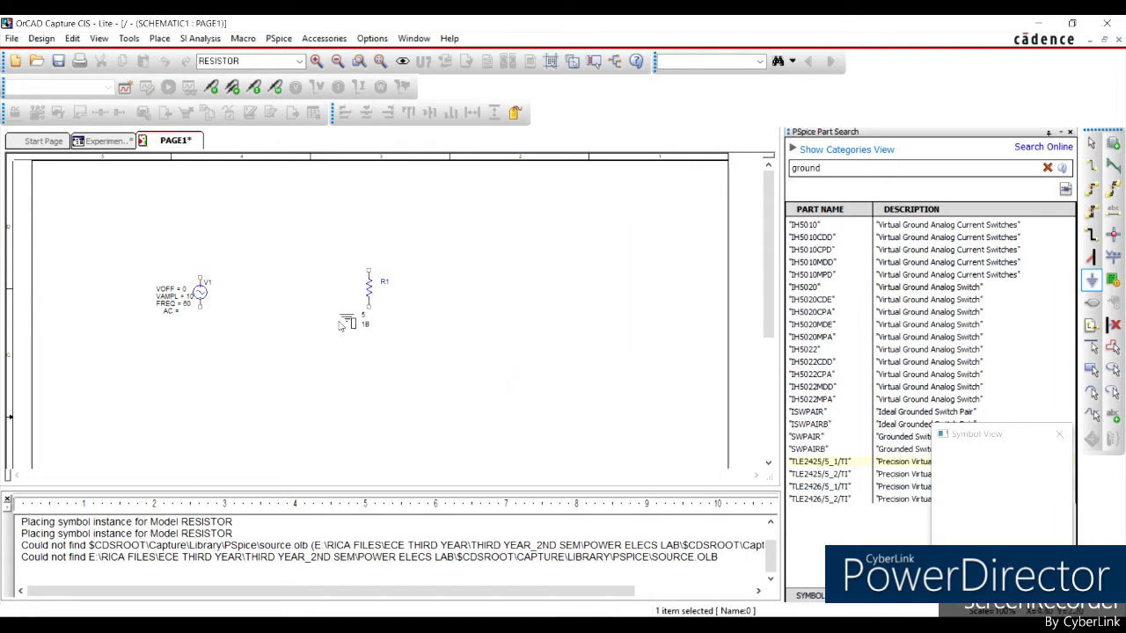
click(276, 340)
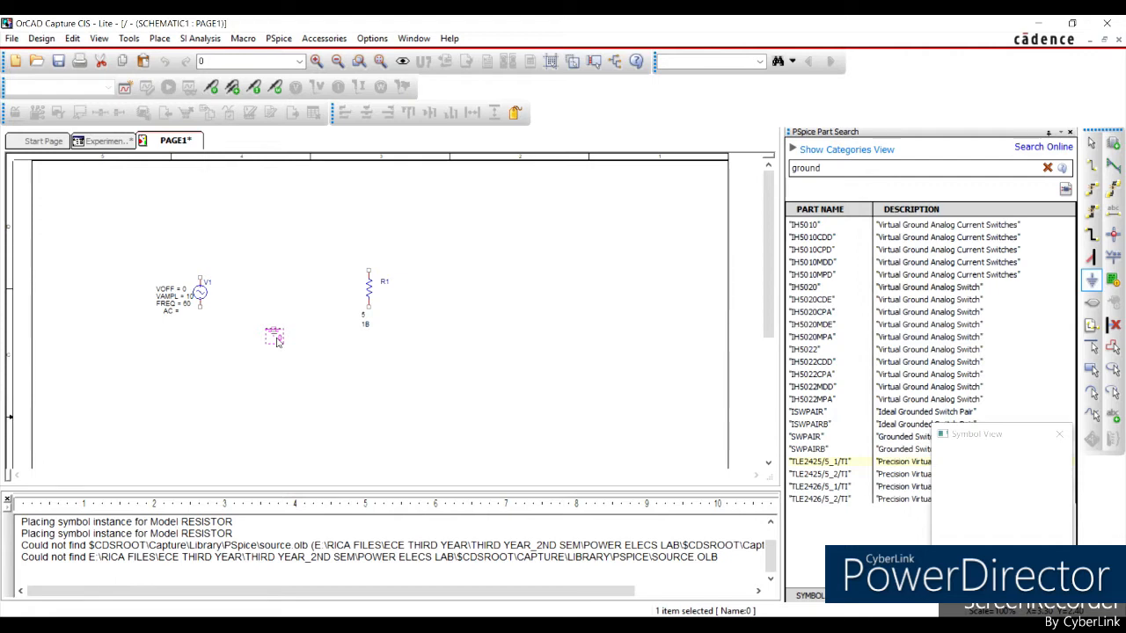
click(276, 340)
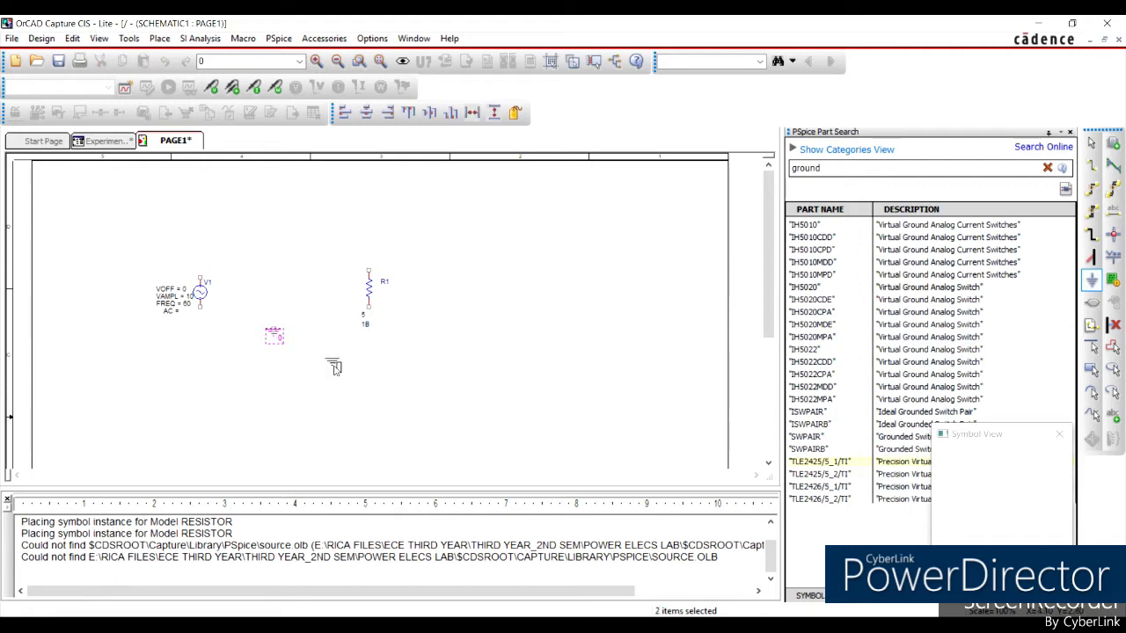
key(Escape)
click(336, 370)
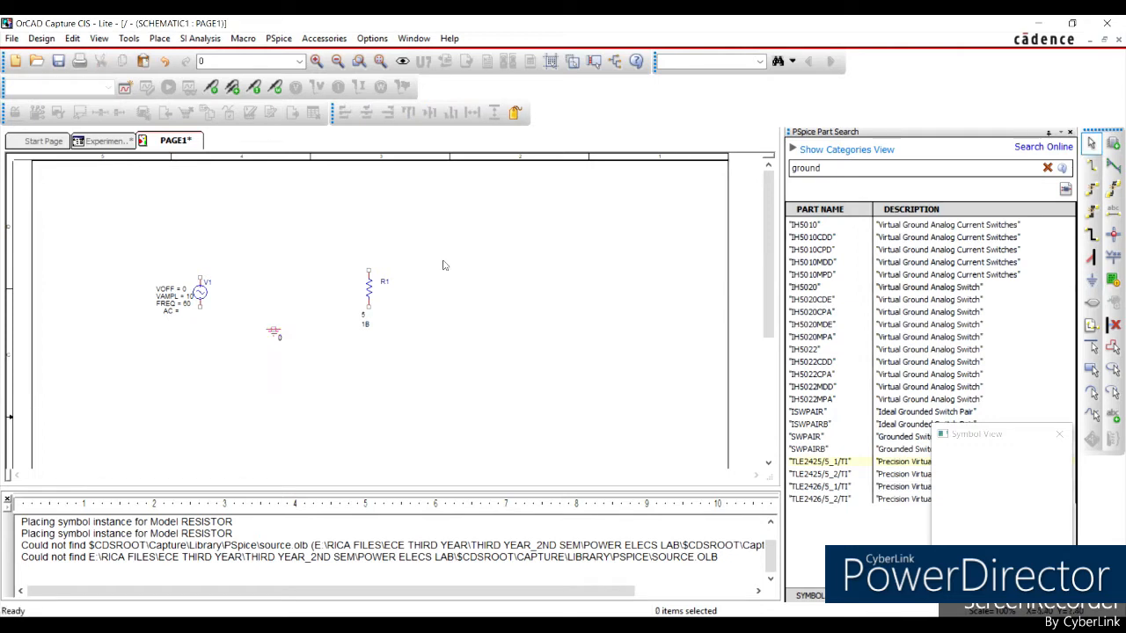
Wire the lower terminal of the sine source V1 to the ground symbol.
click(1091, 166)
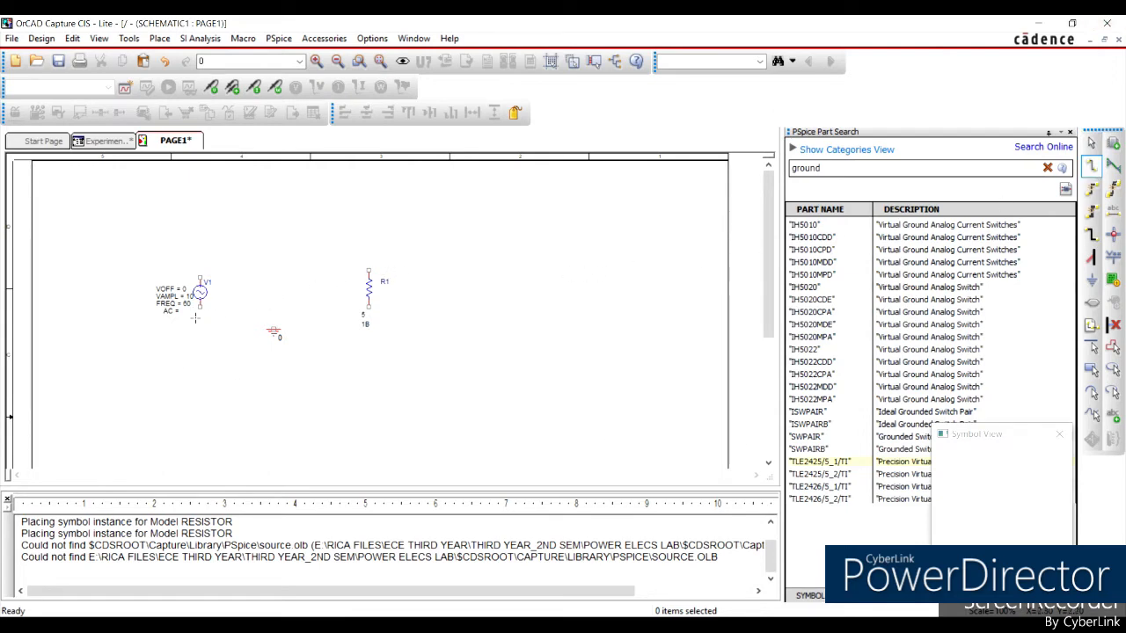
click(199, 306)
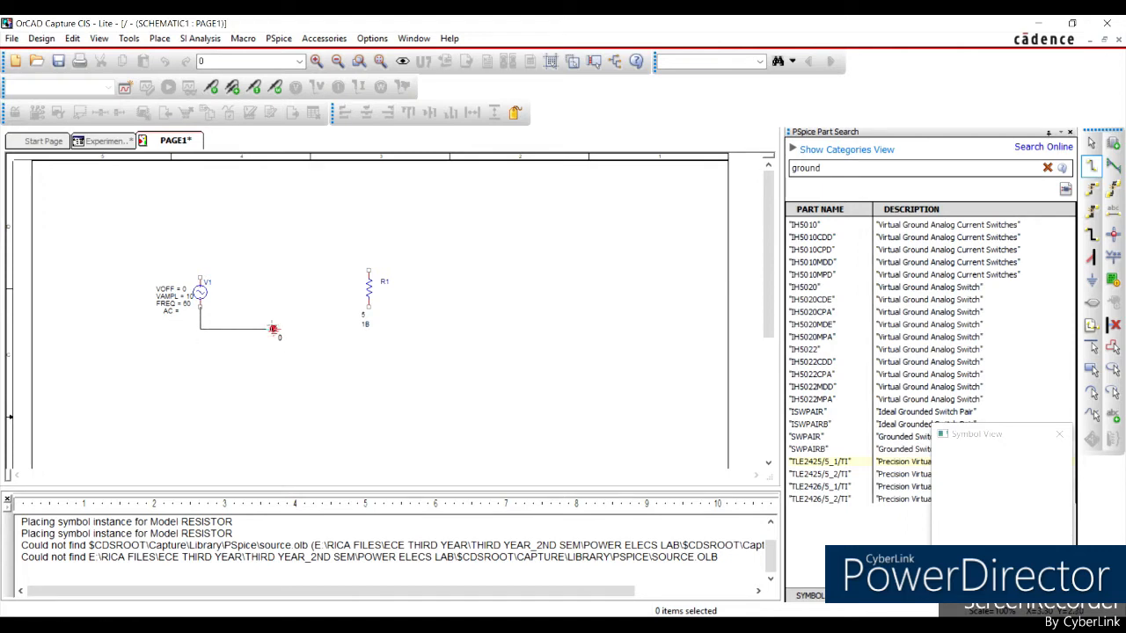
click(273, 329)
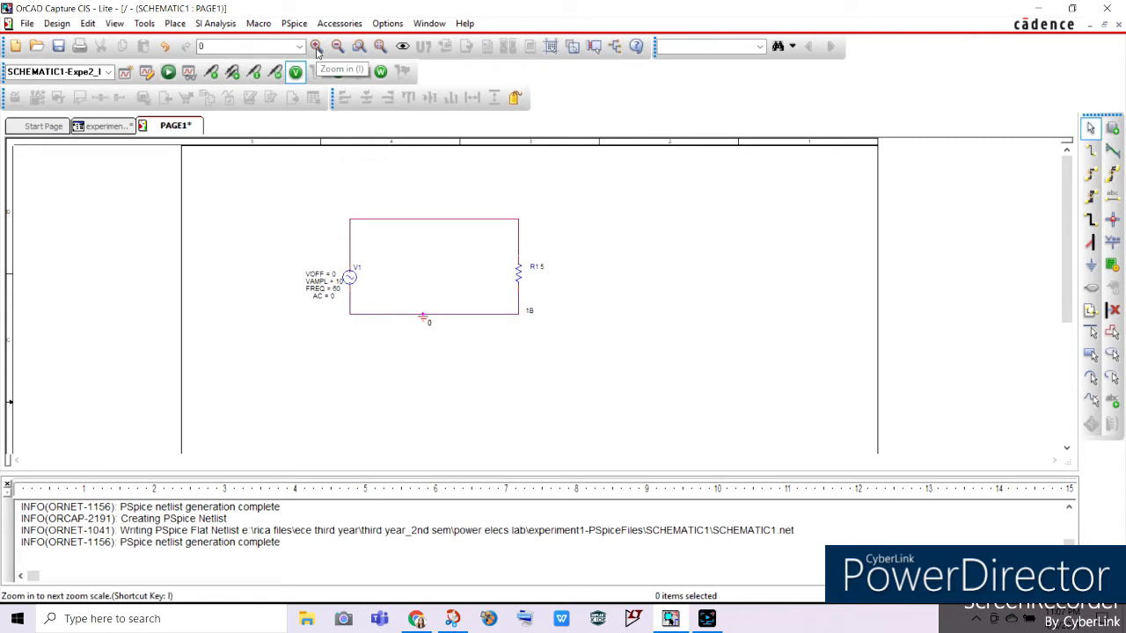
Create a new simulation profile named Exper2_Part1 for the completed circuit.
click(317, 51)
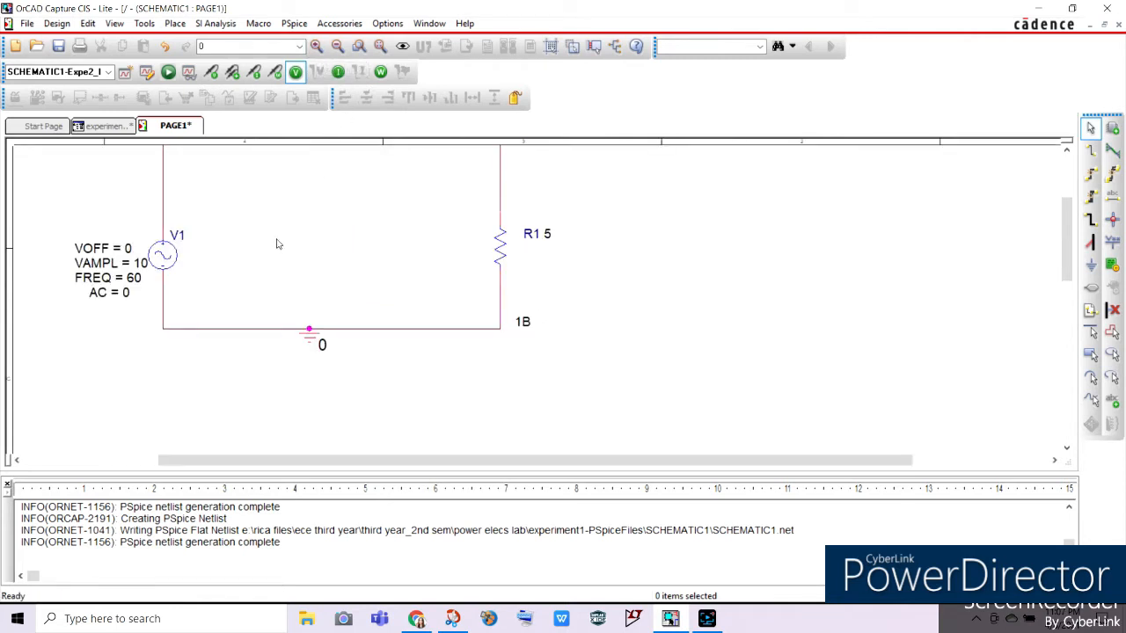
scroll(273, 264, up, 2)
scroll(273, 273, down, 1)
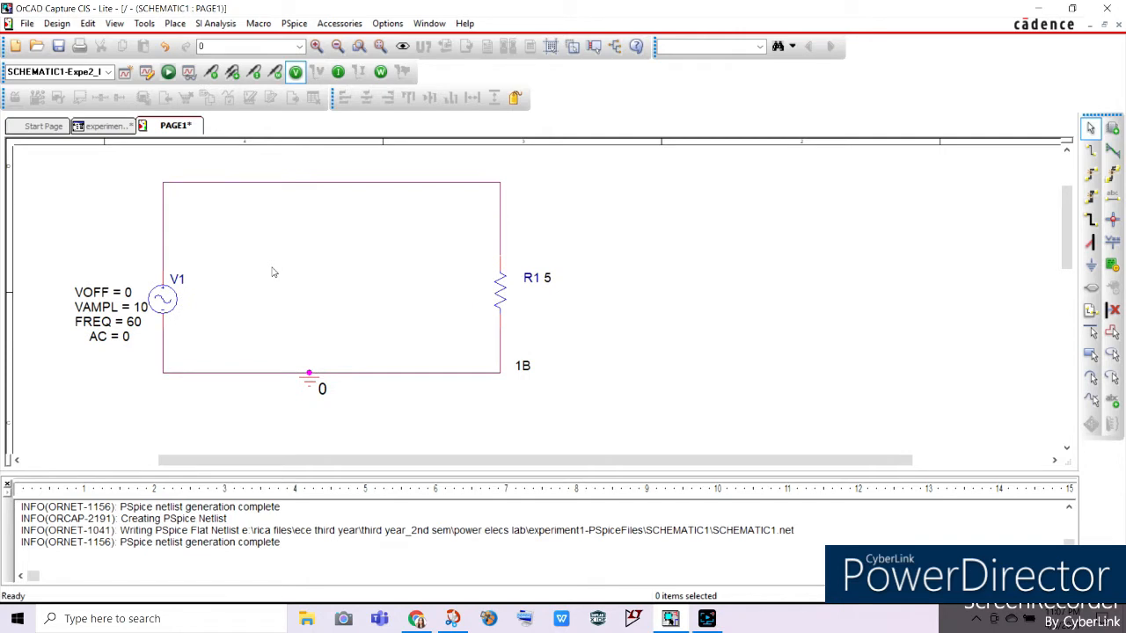
click(125, 74)
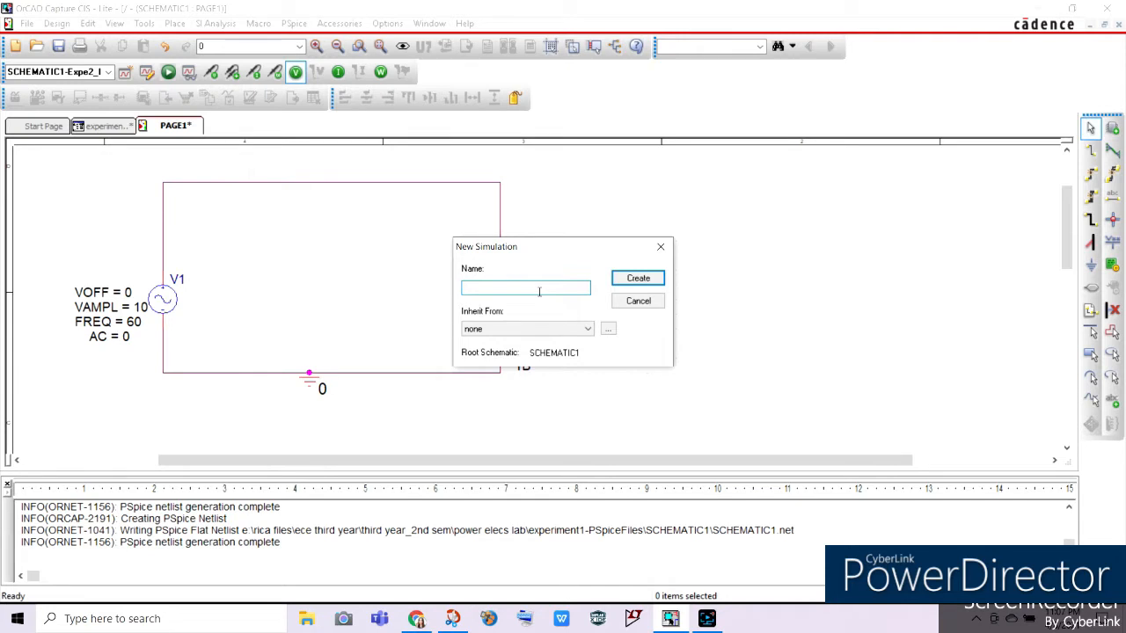
text(Exper2_Part1)
click(652, 280)
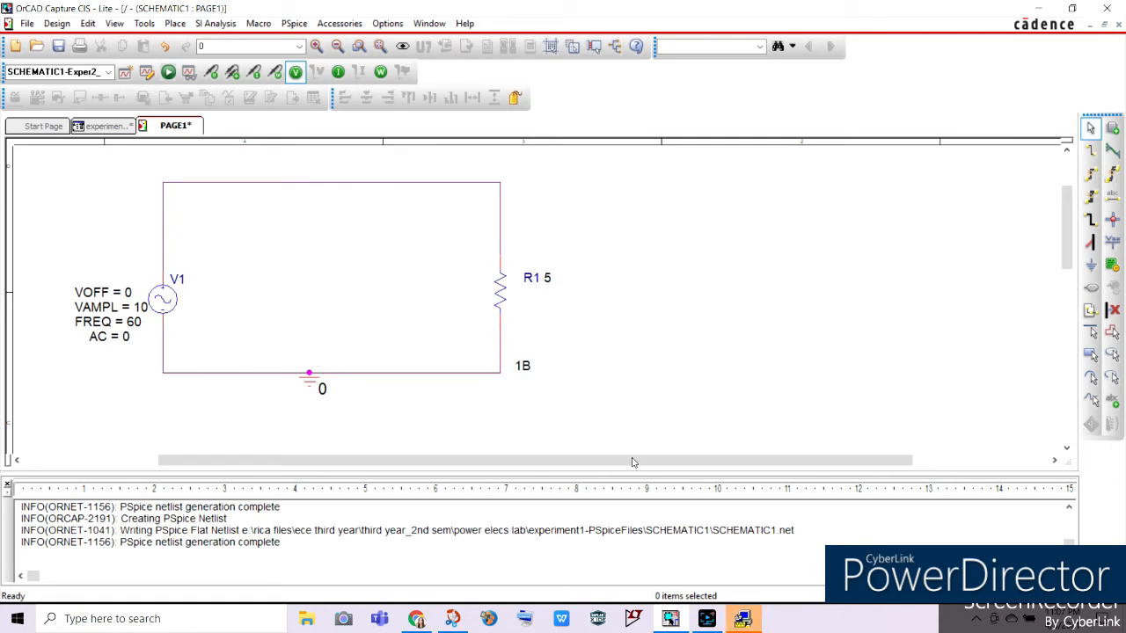
Bring up the Exper2_Part1 simulation settings and choose the Time Domain (Transient) analysis type.
click(743, 619)
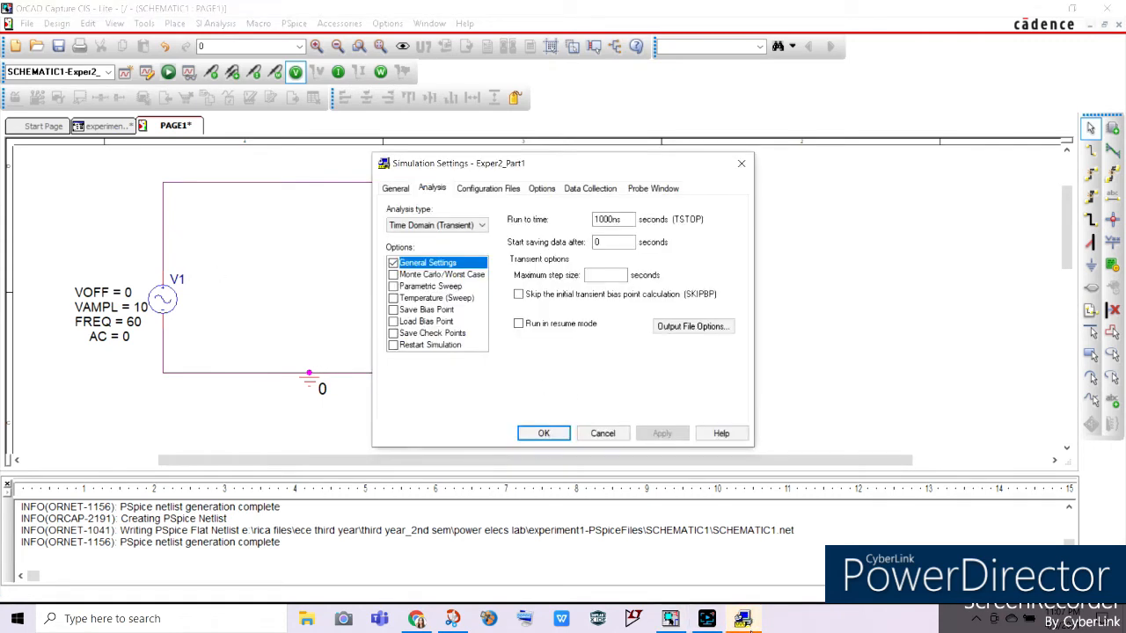
drag(549, 175, 496, 158)
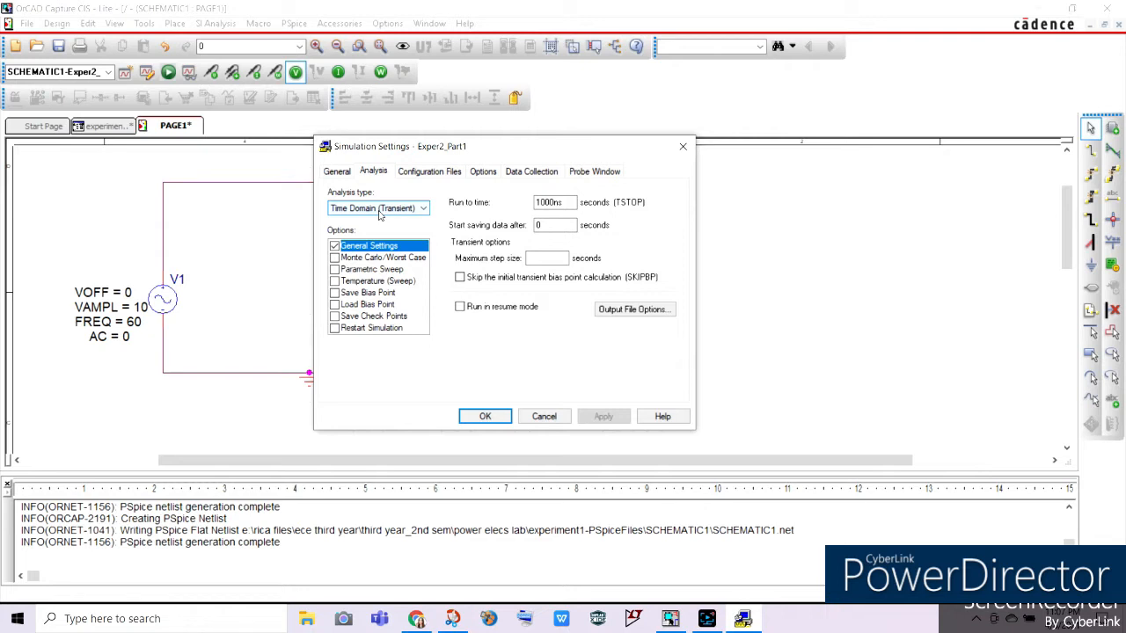
click(380, 215)
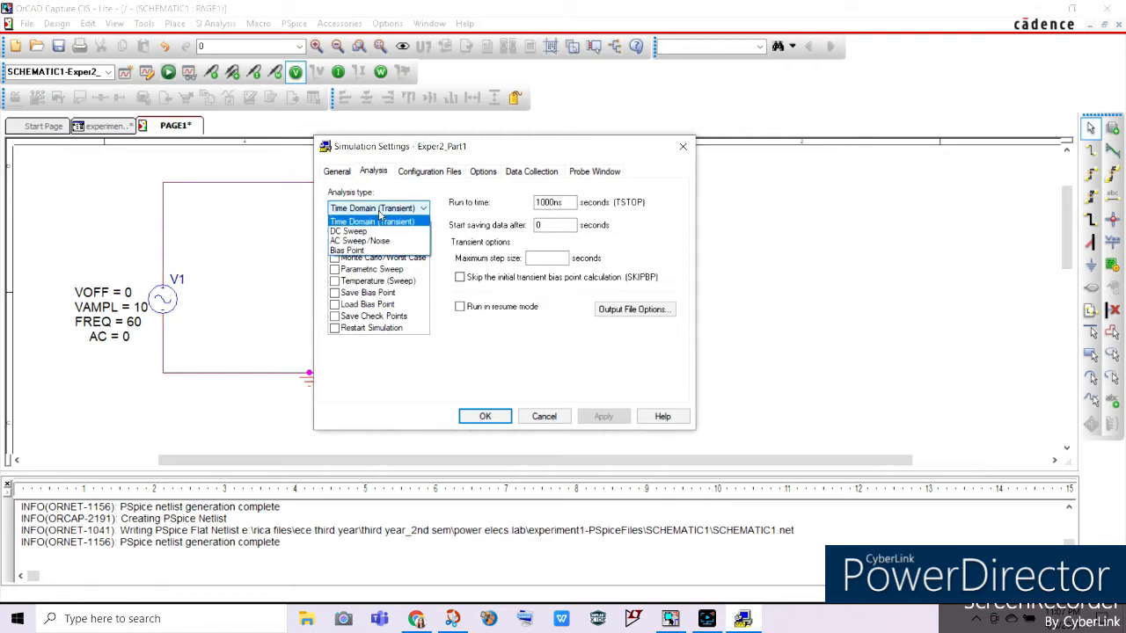
click(380, 226)
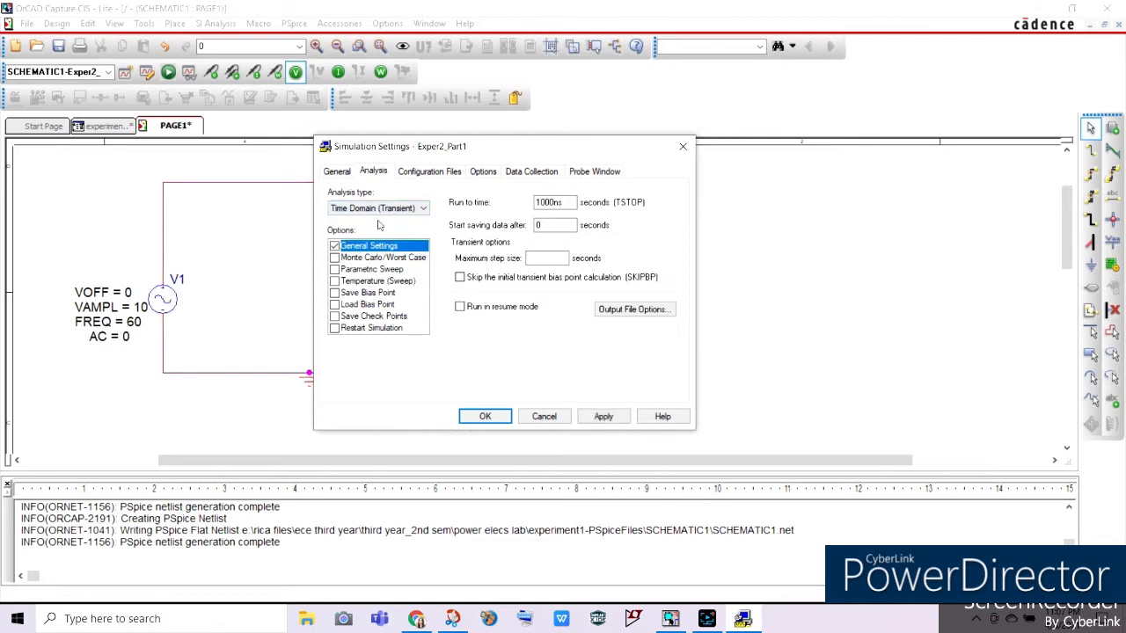
Set the simulation's run to time (TSTOP) to 0.01667 seconds, then apply and accept the settings.
click(560, 203)
double_click(566, 201)
text(0.01667)
click(603, 417)
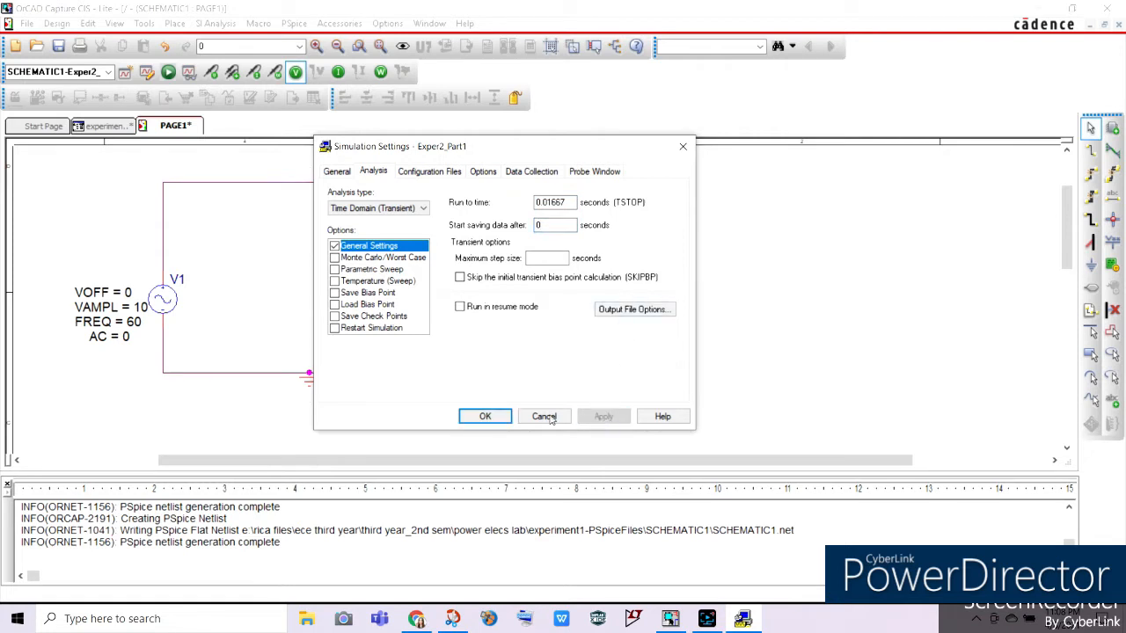
click(485, 417)
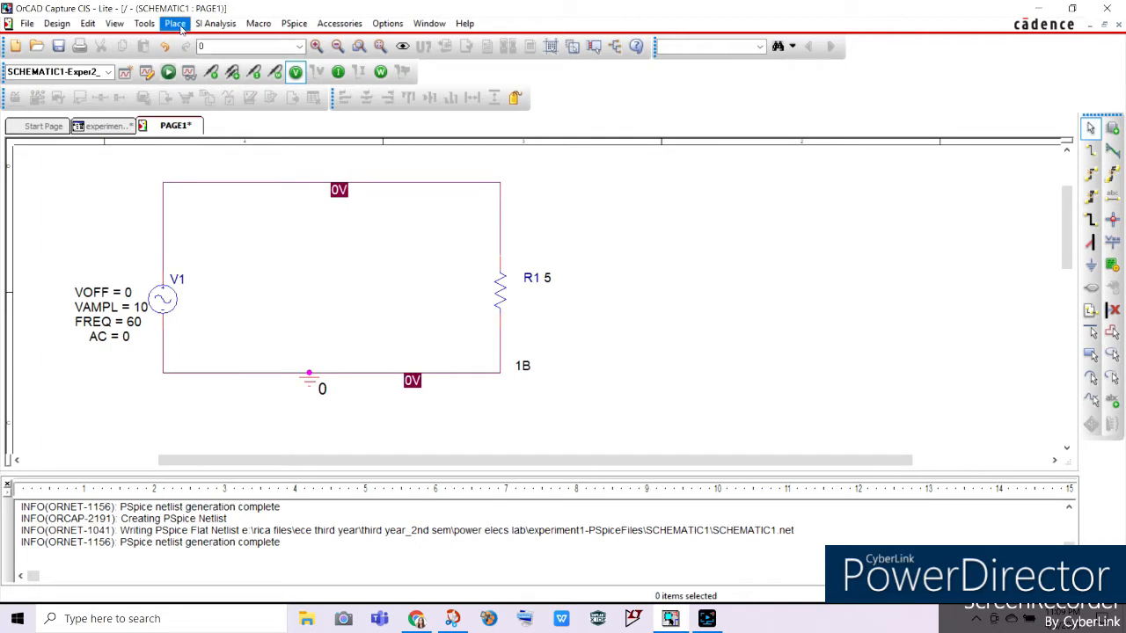
Run the PSpice simulation and widen the PSpice A/D results window to nearly the full screen.
click(167, 75)
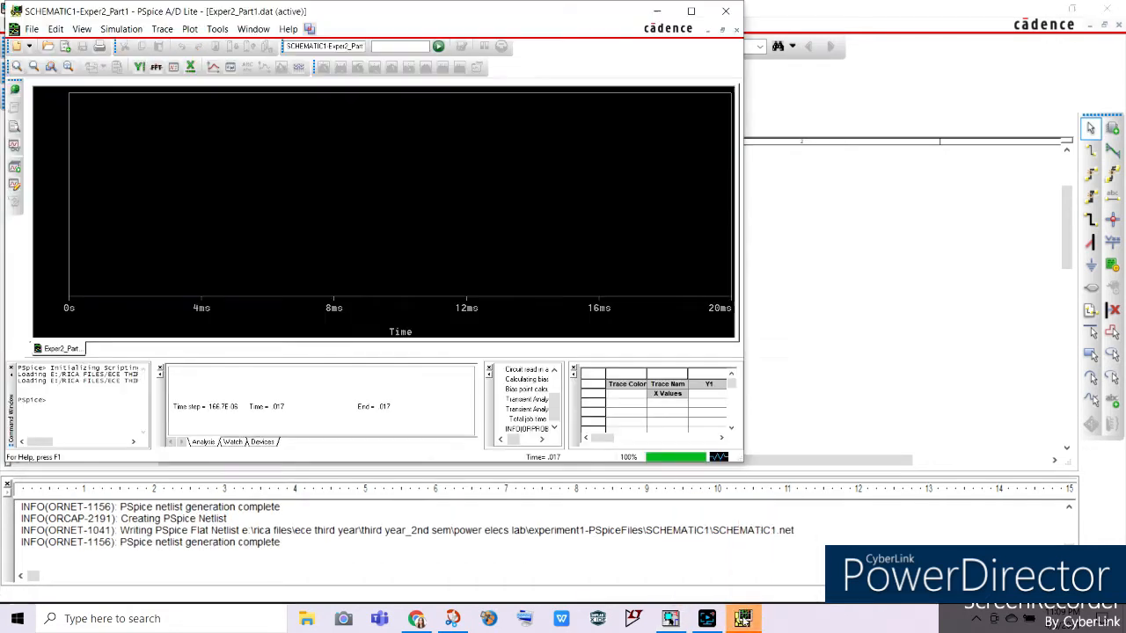
drag(519, 462, 530, 588)
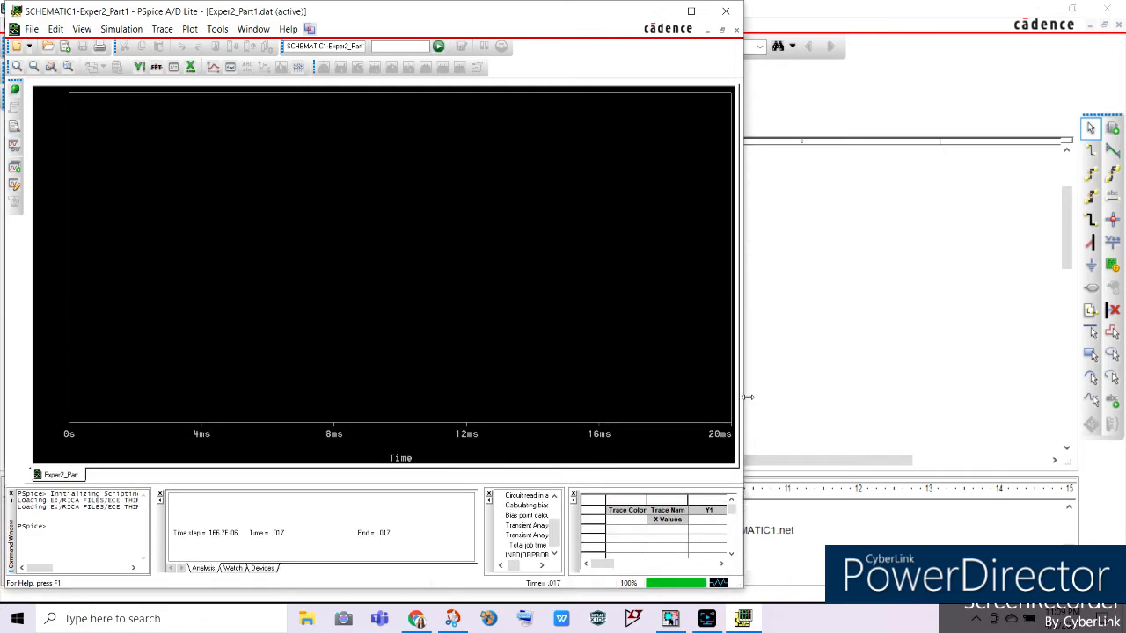
drag(751, 396, 879, 405)
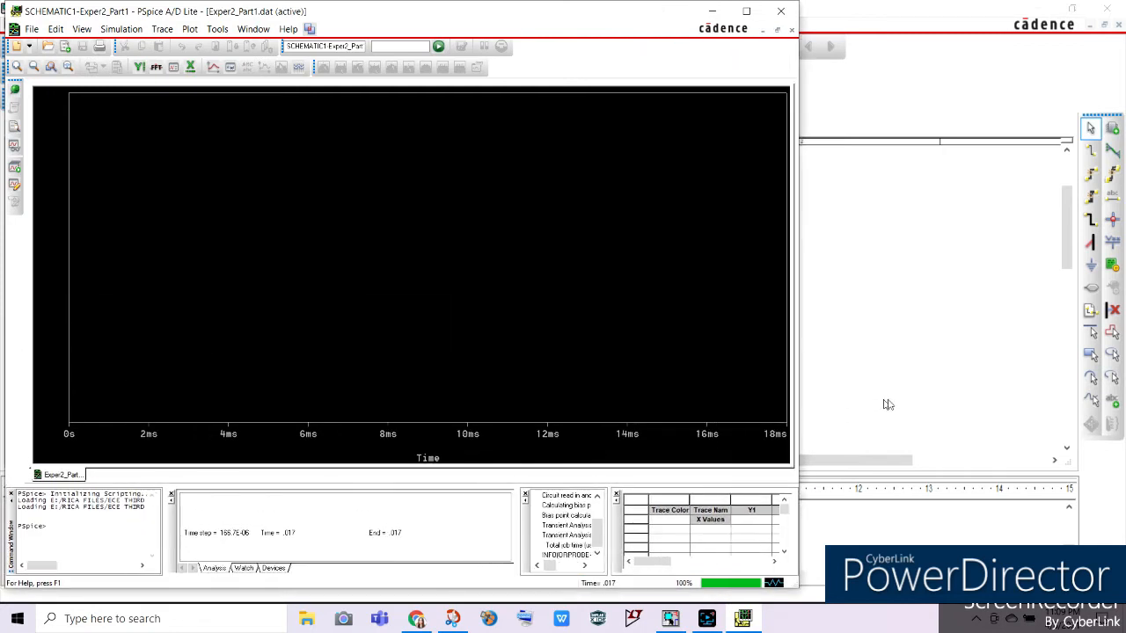
drag(993, 403, 1074, 393)
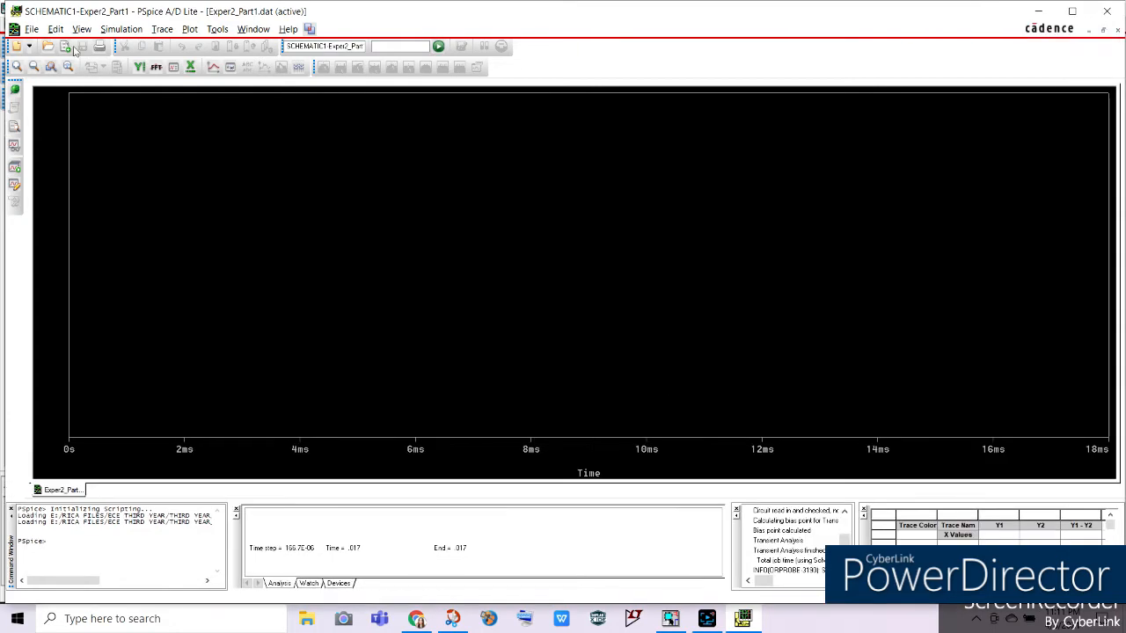
Add the trace W(R1), the resistor's power, to the simulation plot.
click(162, 29)
click(195, 51)
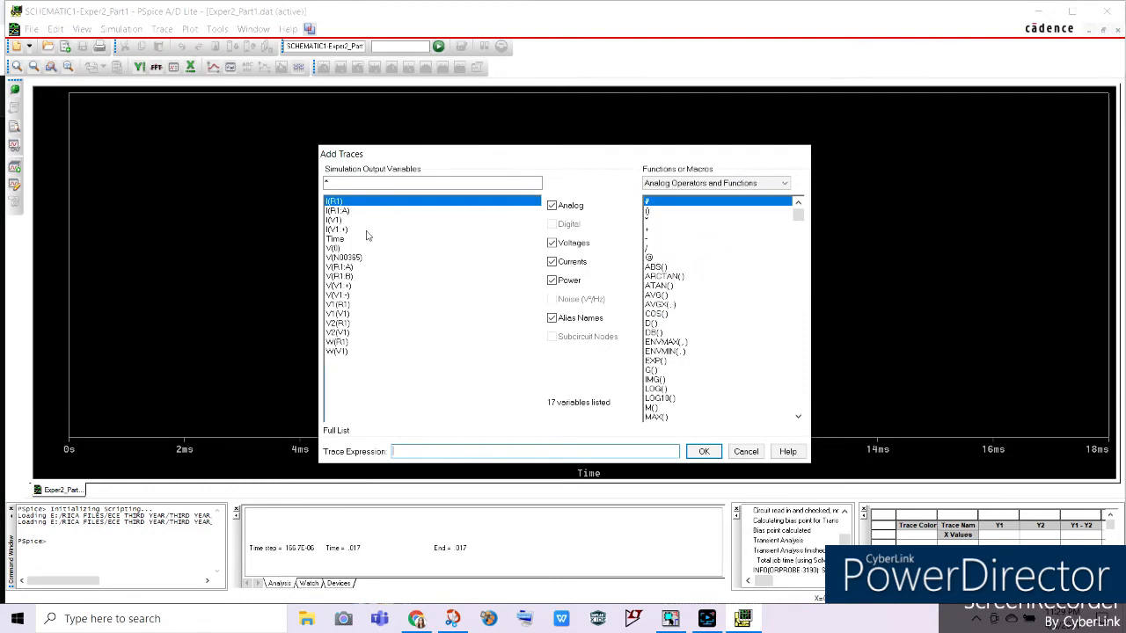
click(349, 344)
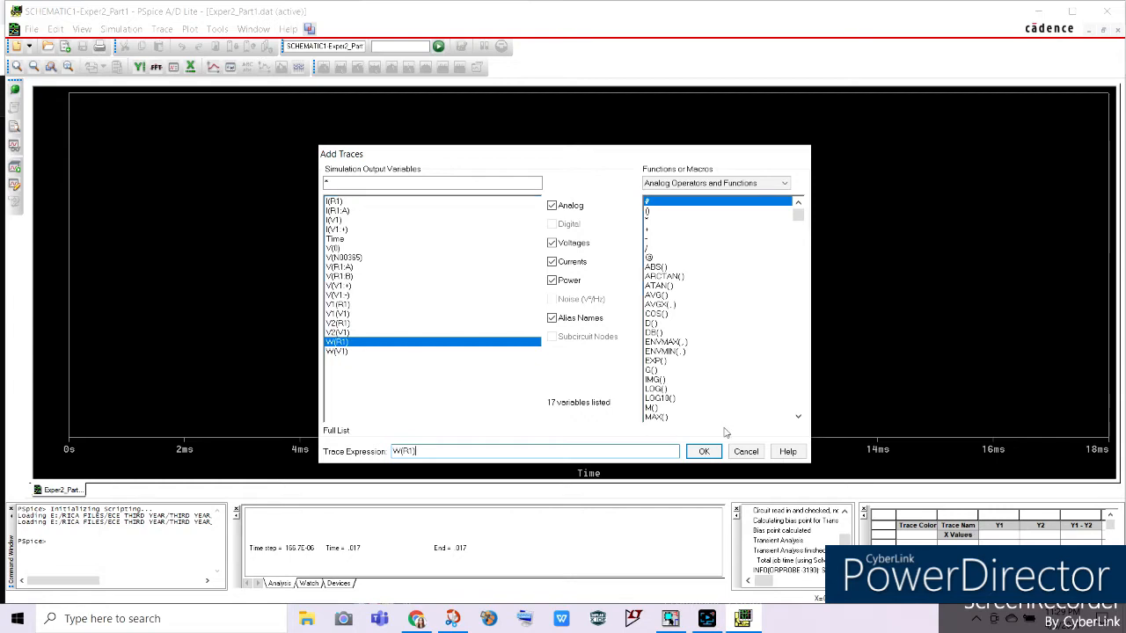
click(709, 451)
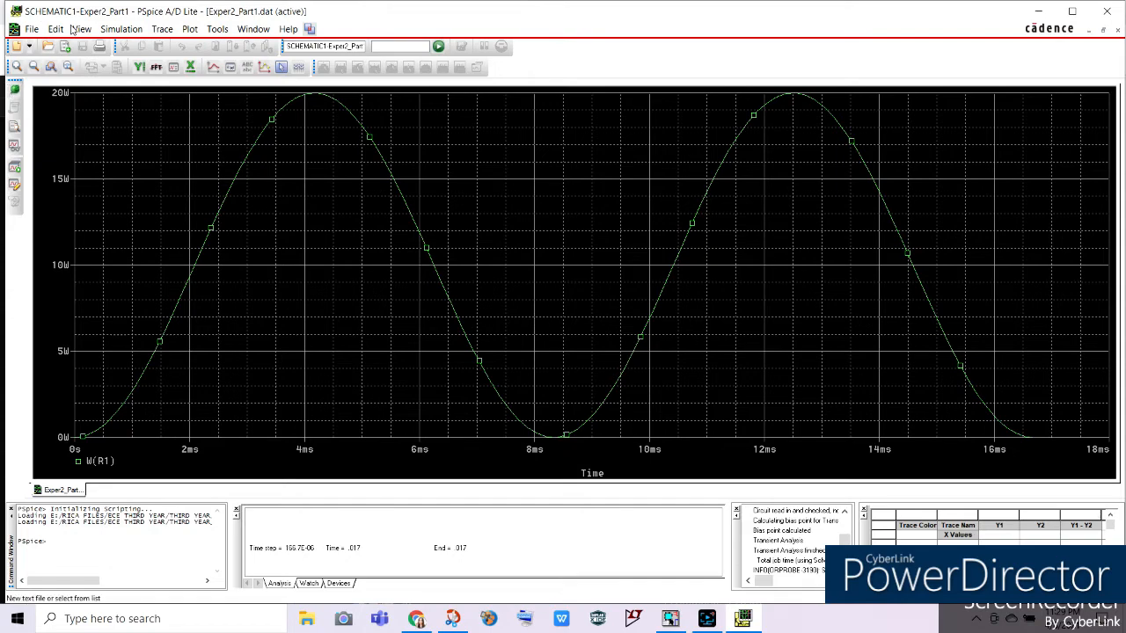
Add the source voltage trace V(V1:+) to the plot, checking the source against the schematic in OrCAD Capture.
click(168, 32)
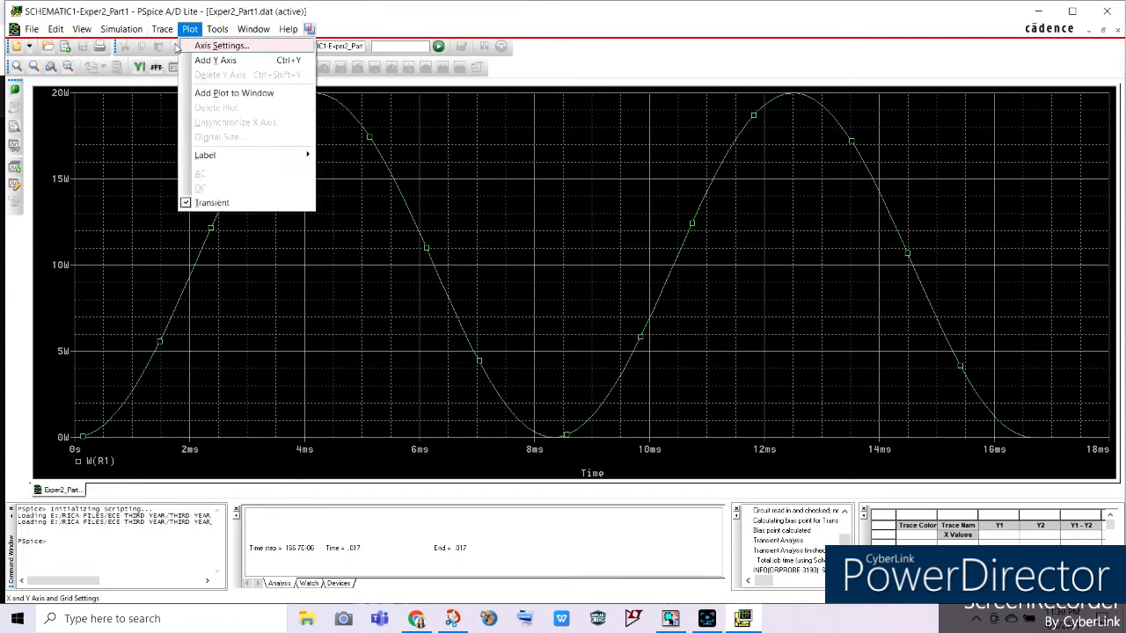
click(178, 46)
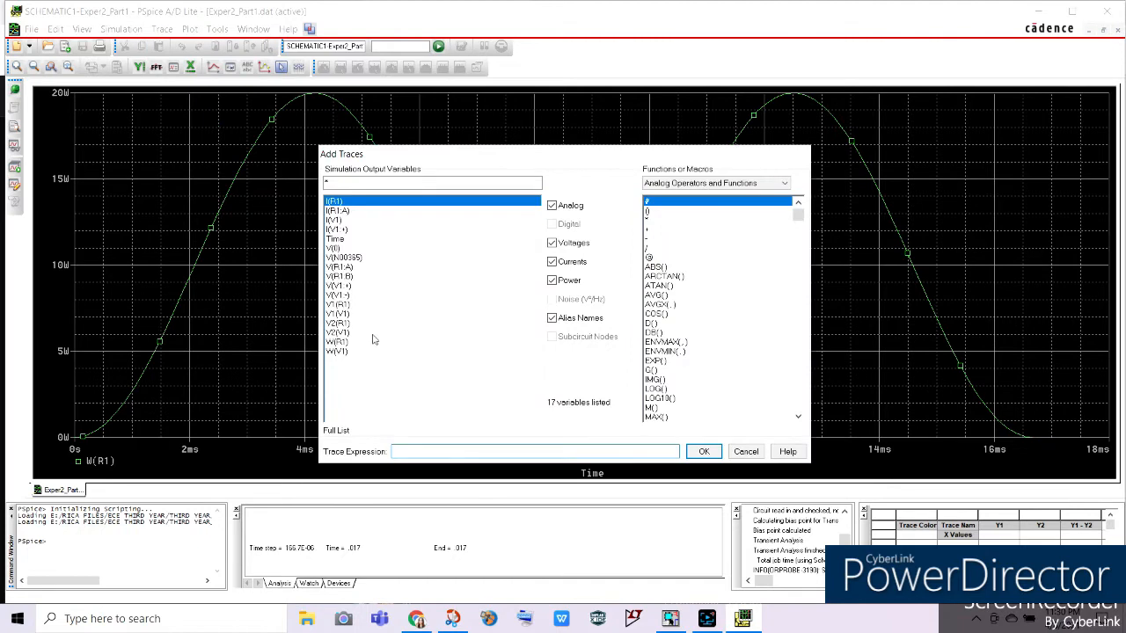
click(339, 288)
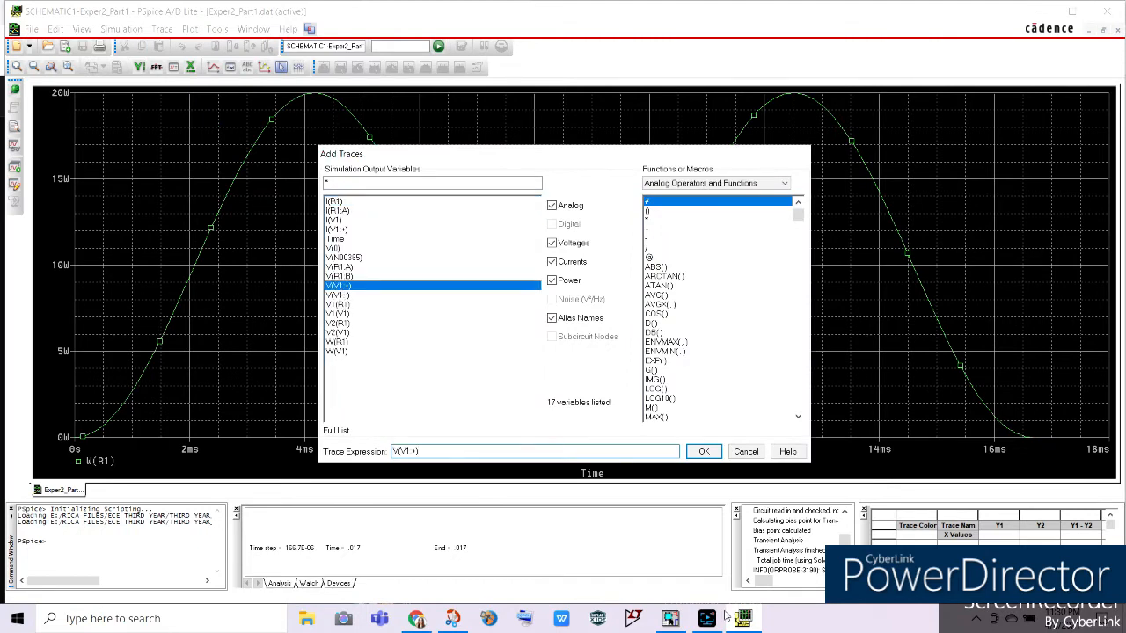
click(673, 619)
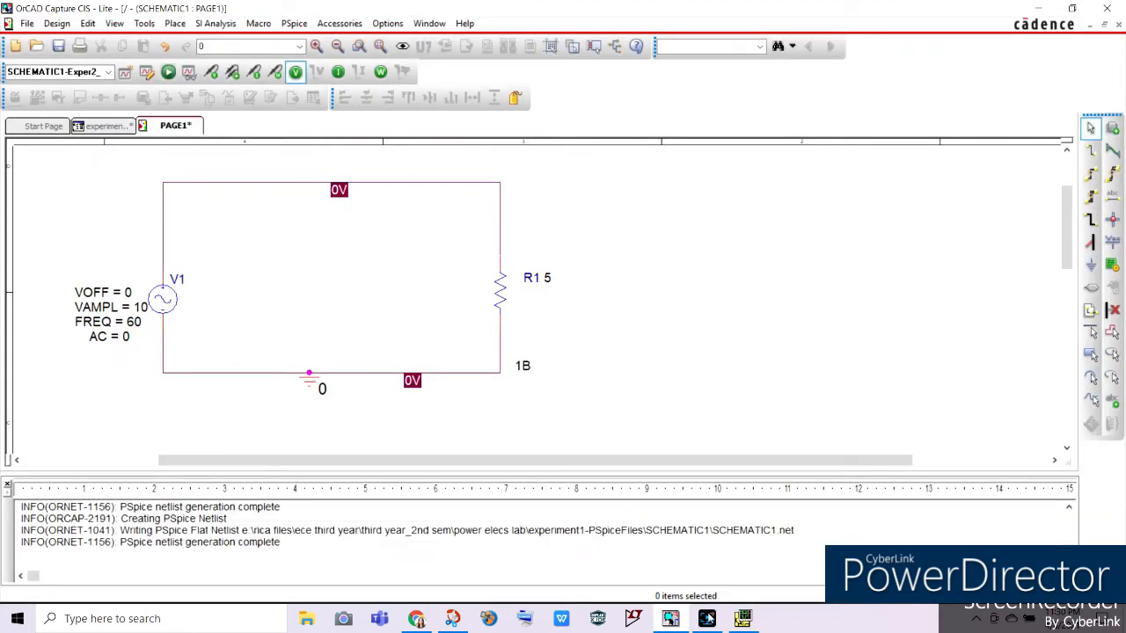
click(739, 619)
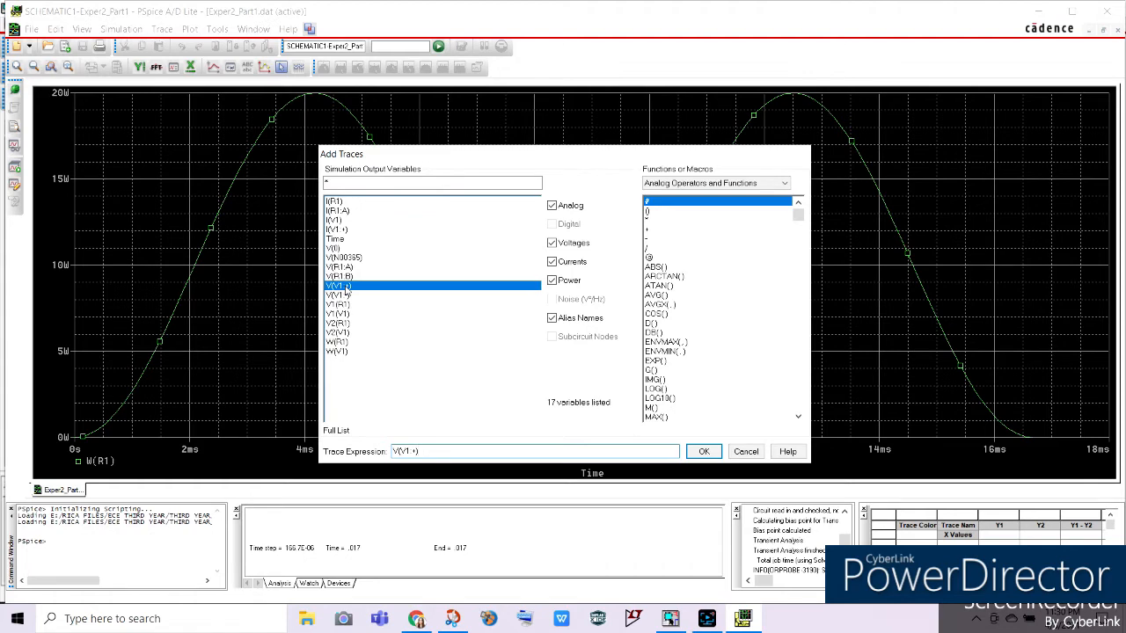
click(703, 451)
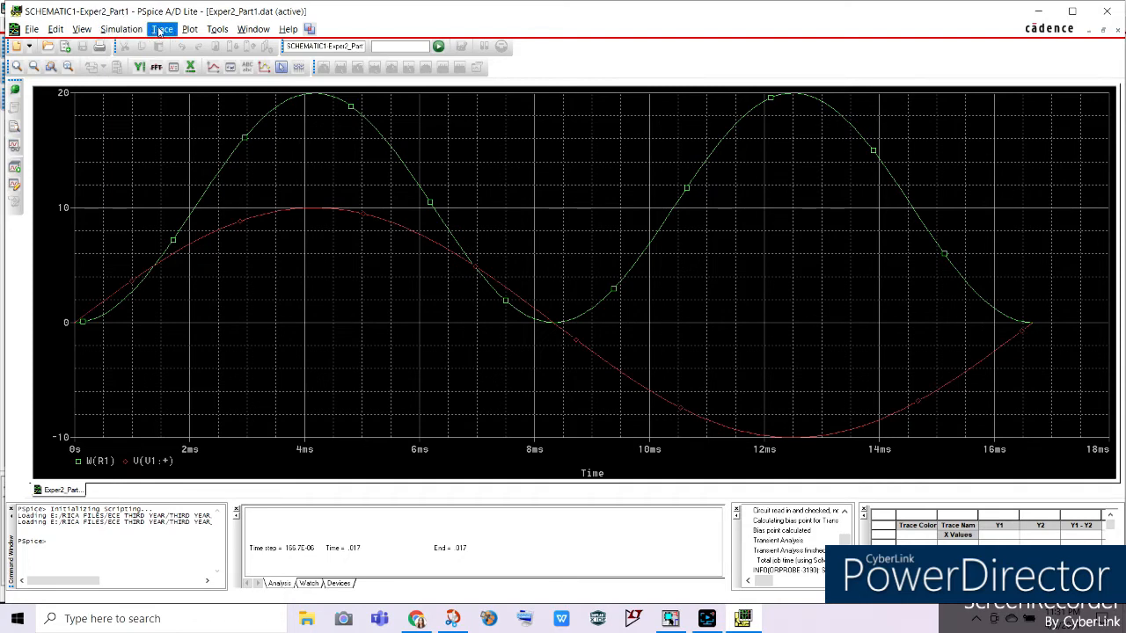
Add the resistor current trace I(R1) to the simulation plot.
click(159, 31)
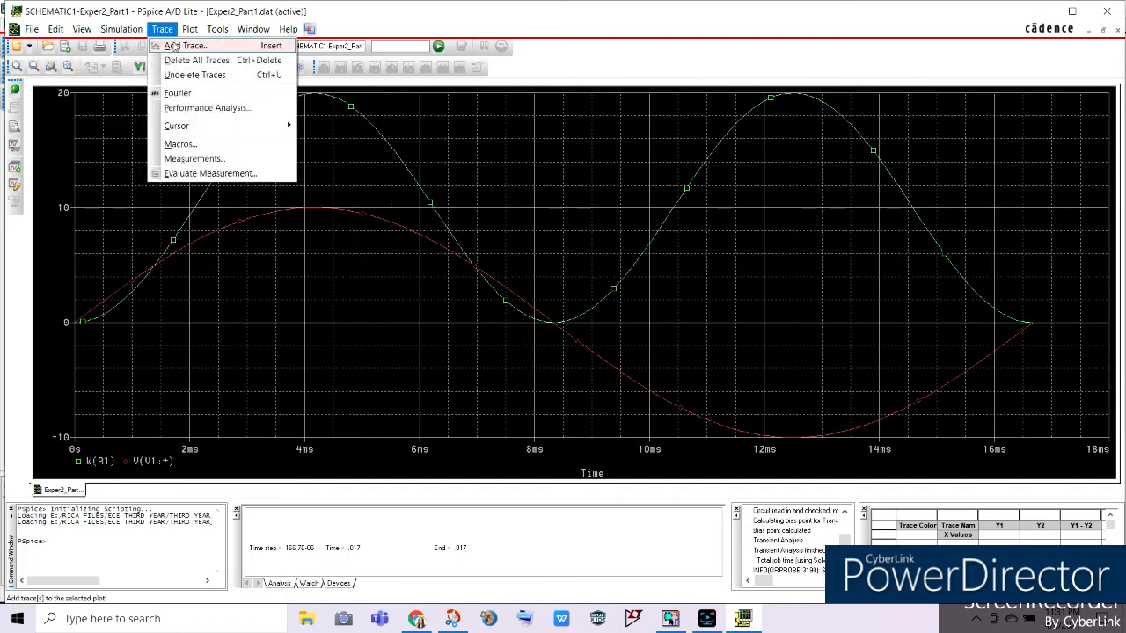
click(174, 47)
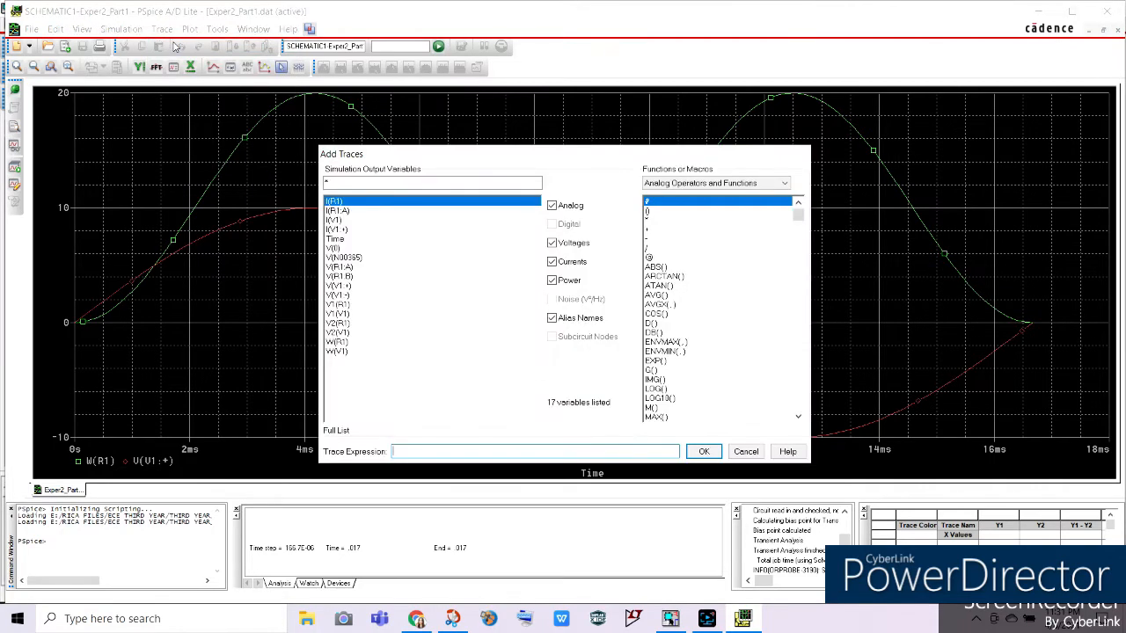
click(336, 202)
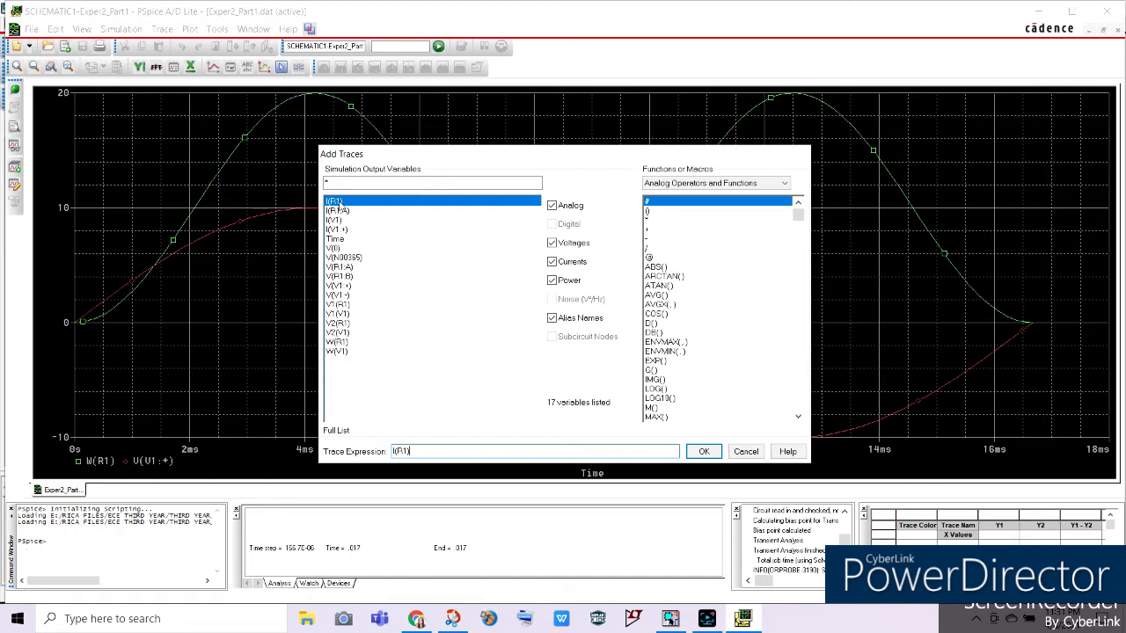
click(701, 450)
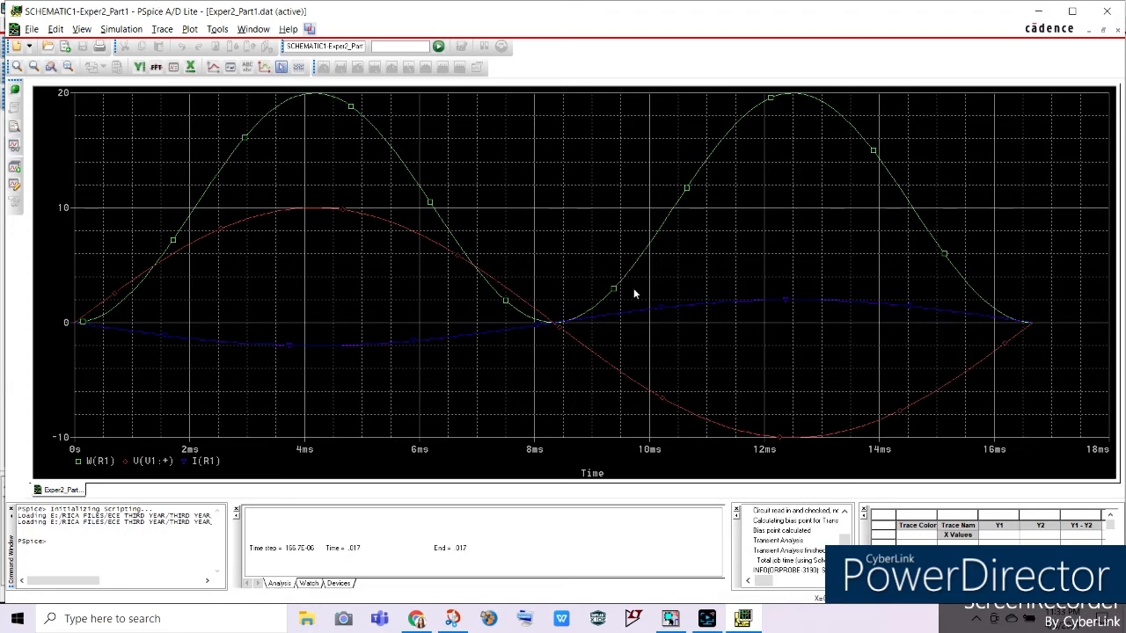
Change the expression of the I(R1) trace to -I(R1) to invert the current waveform.
double_click(205, 461)
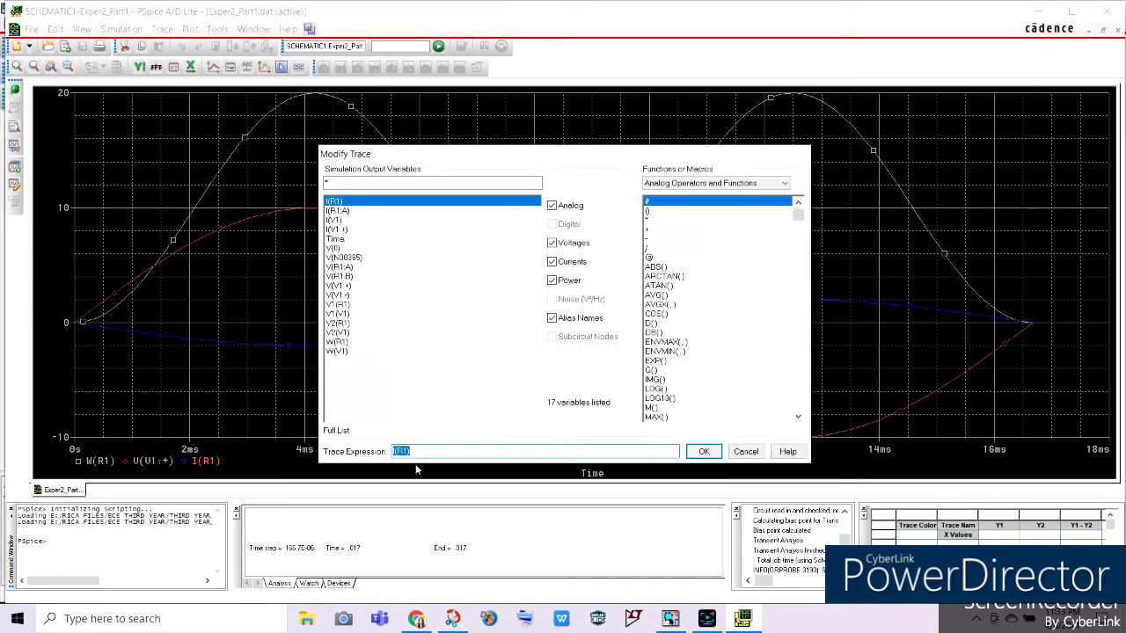
click(394, 452)
click(698, 452)
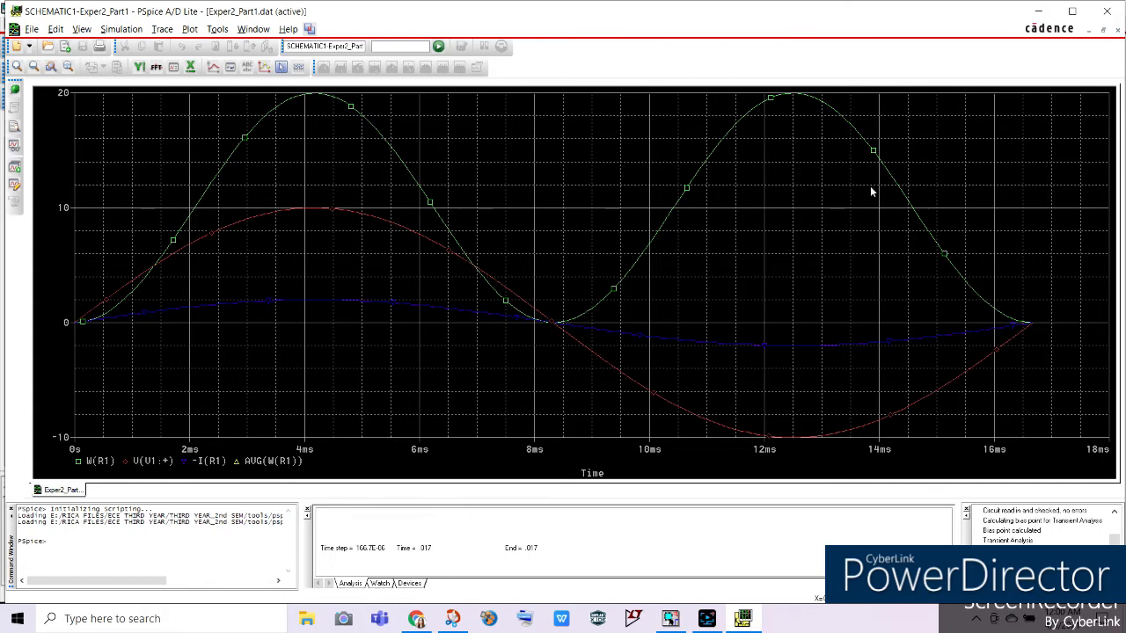
Add a trace for the resistor's average power, using the expression AVG(W(R1)).
click(161, 31)
click(189, 44)
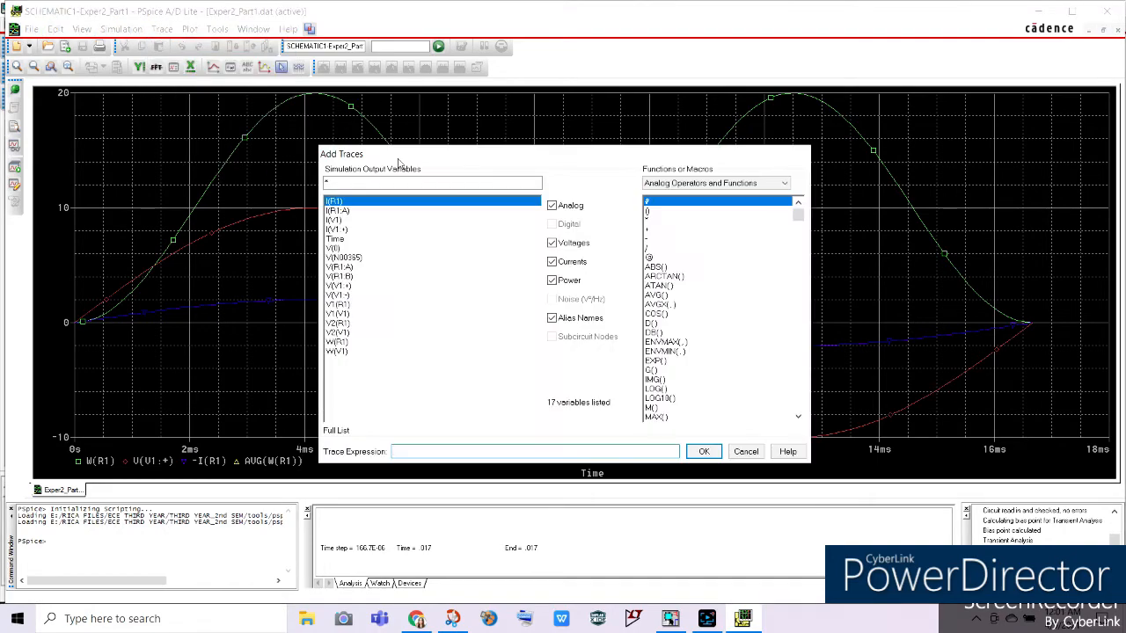
click(660, 296)
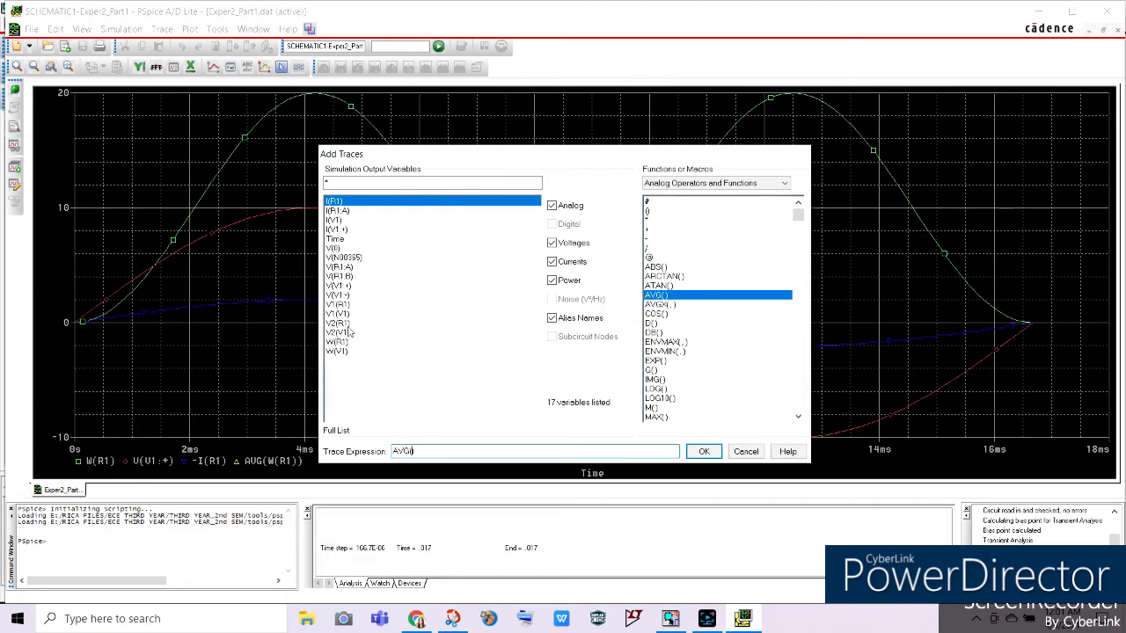
click(342, 343)
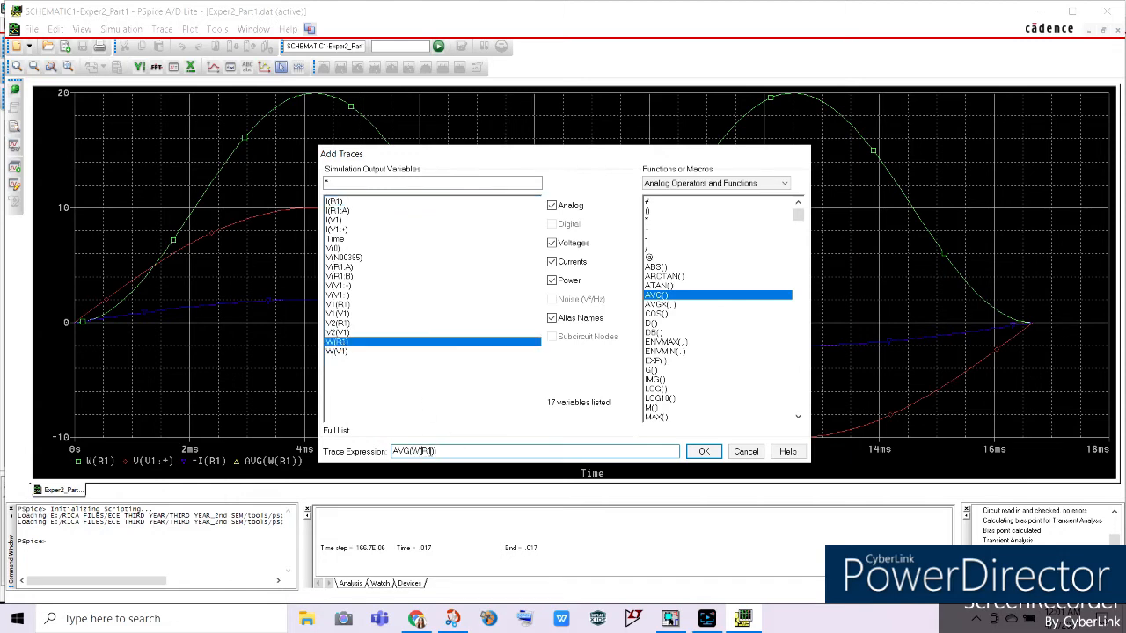
click(704, 451)
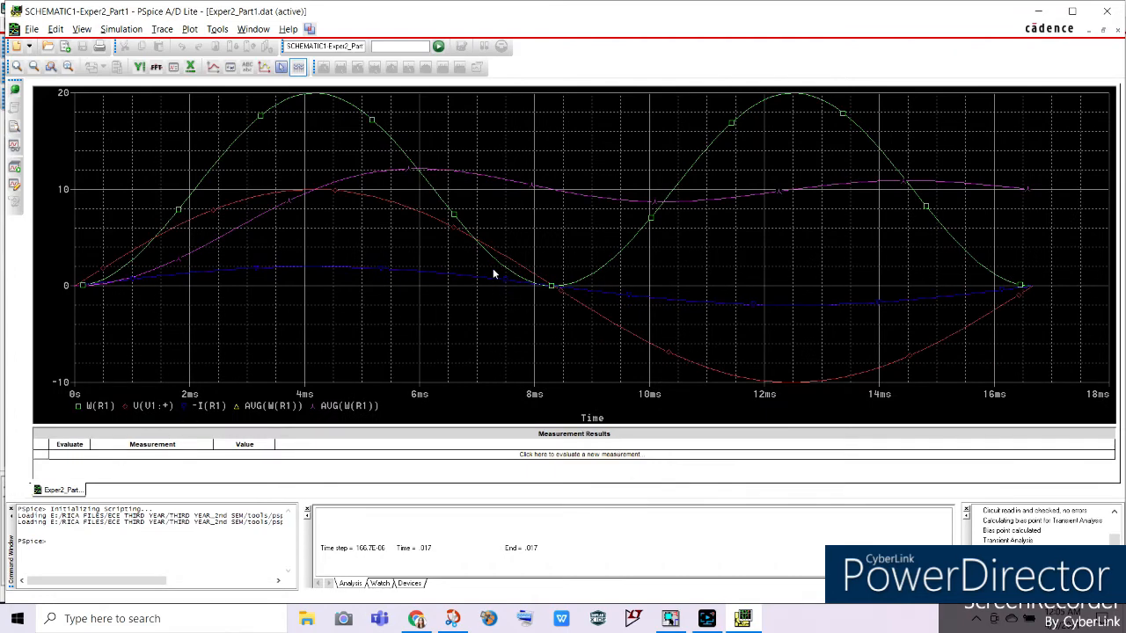
Turn on the plot cursor and place it at the first peak of the W(R1) trace, at about 4.2 ms.
right_click(445, 124)
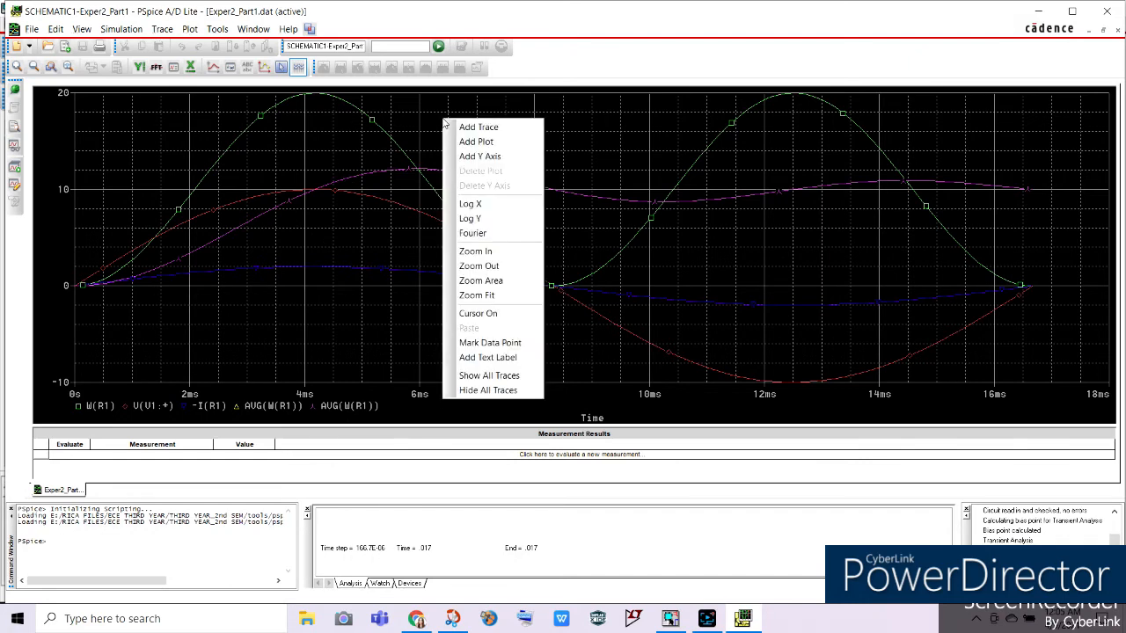
click(477, 314)
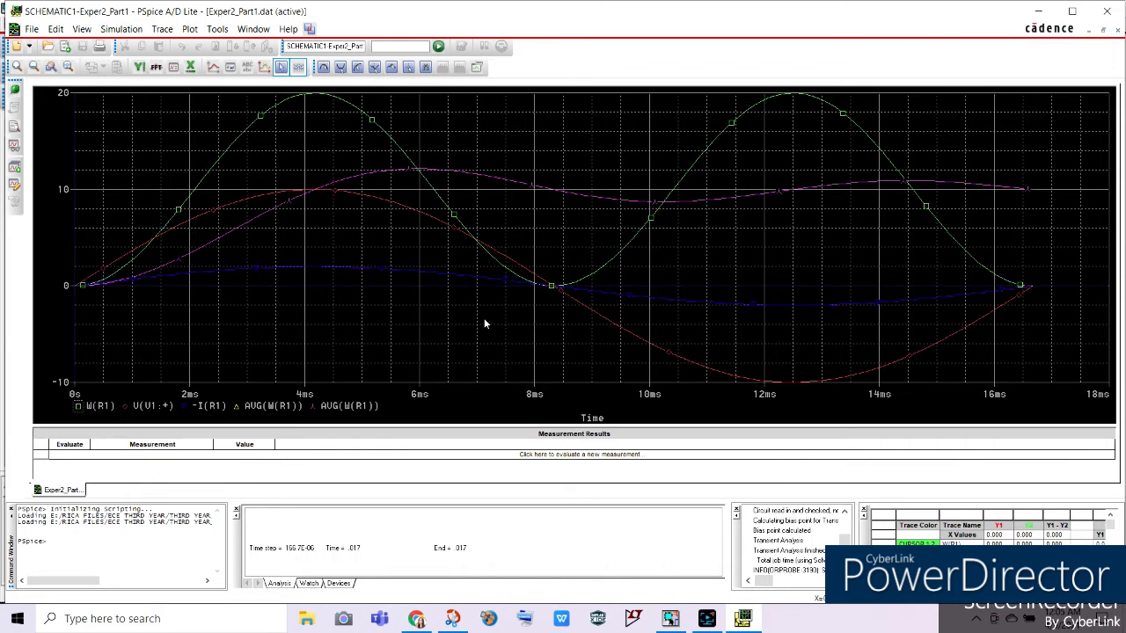
click(286, 146)
drag(286, 145, 314, 151)
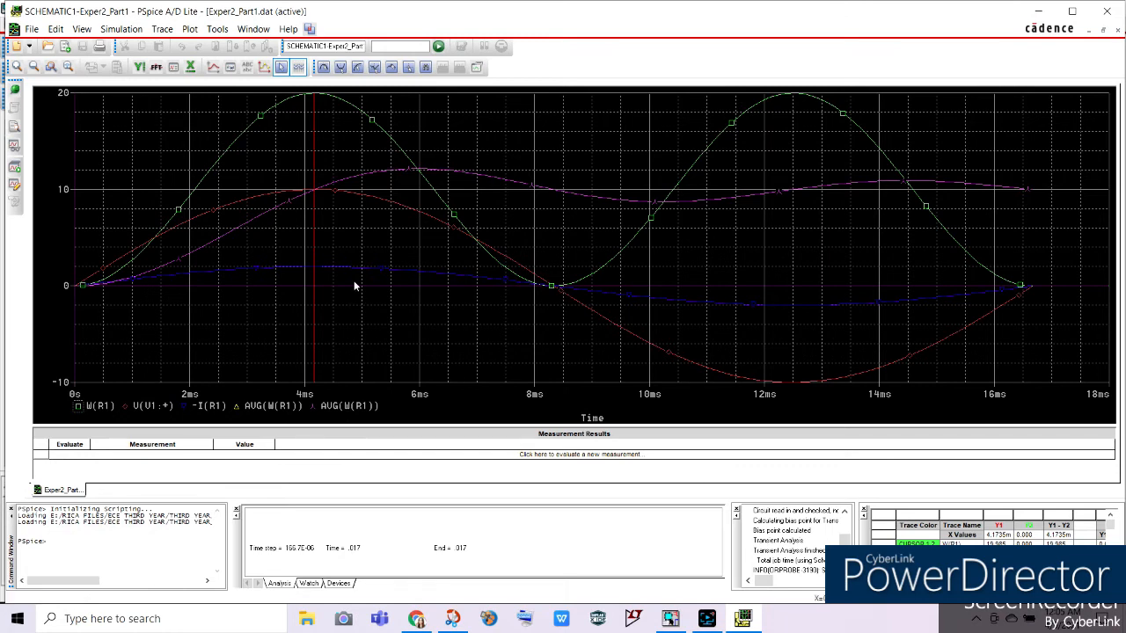
drag(312, 170, 319, 128)
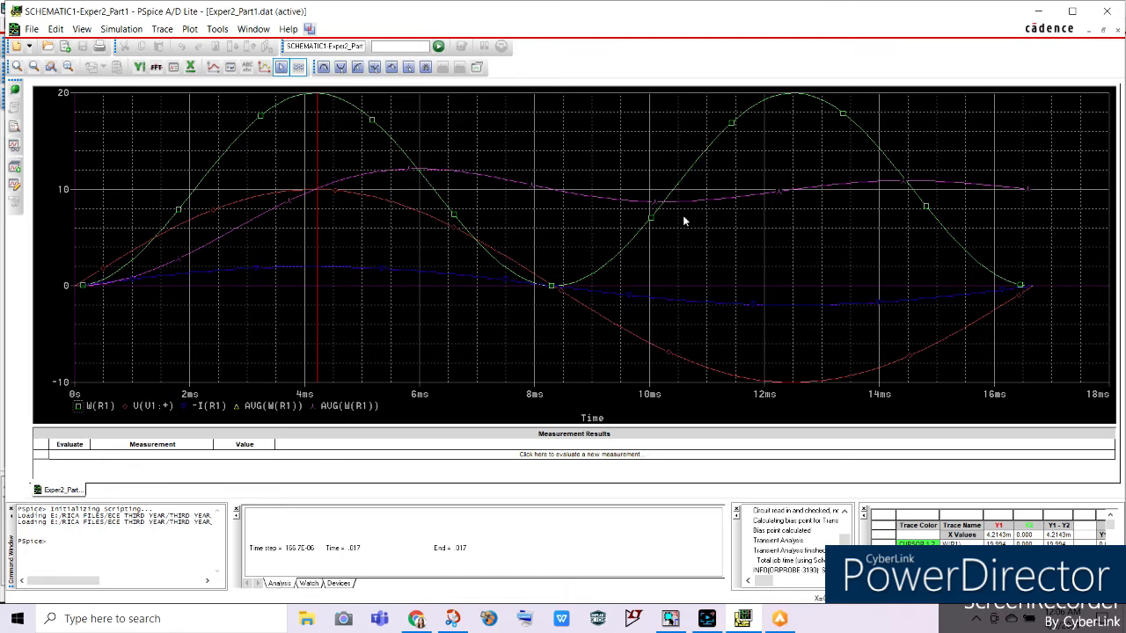
Move the cursor along the W(R1) trace to about 5.3 ms, and return it to the first peak to read the values.
click(336, 207)
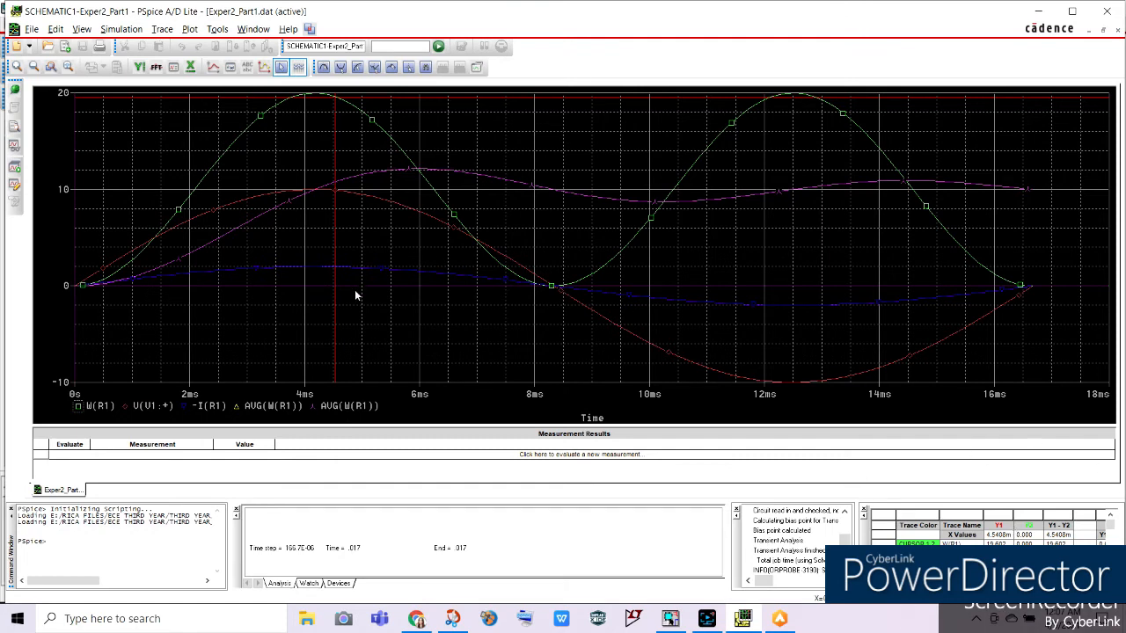
drag(335, 306, 380, 312)
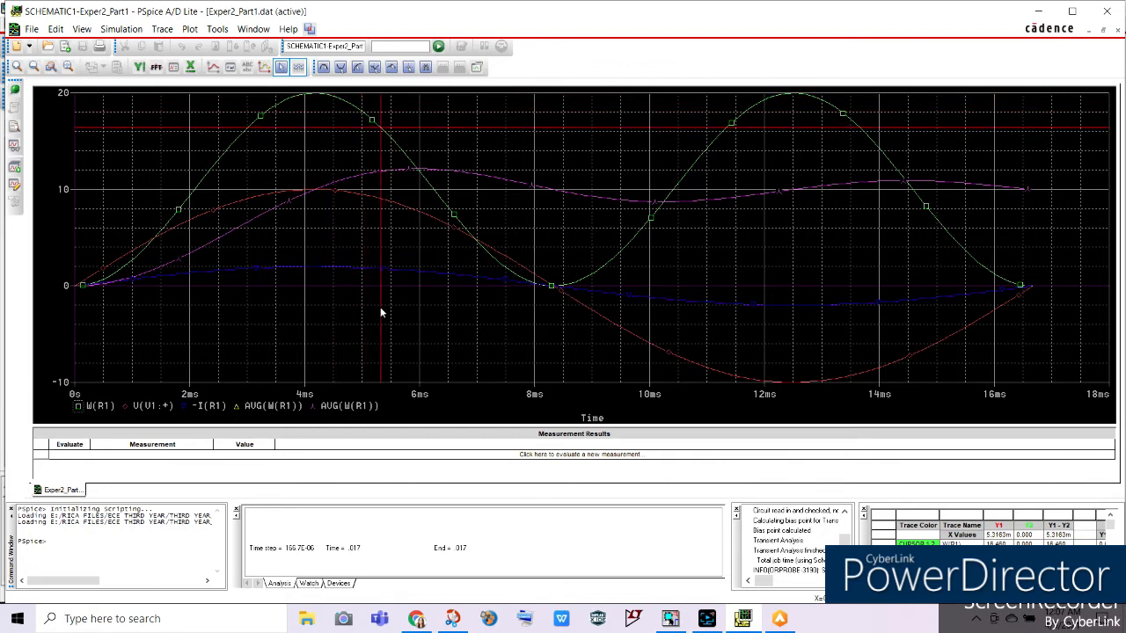
drag(381, 311, 379, 312)
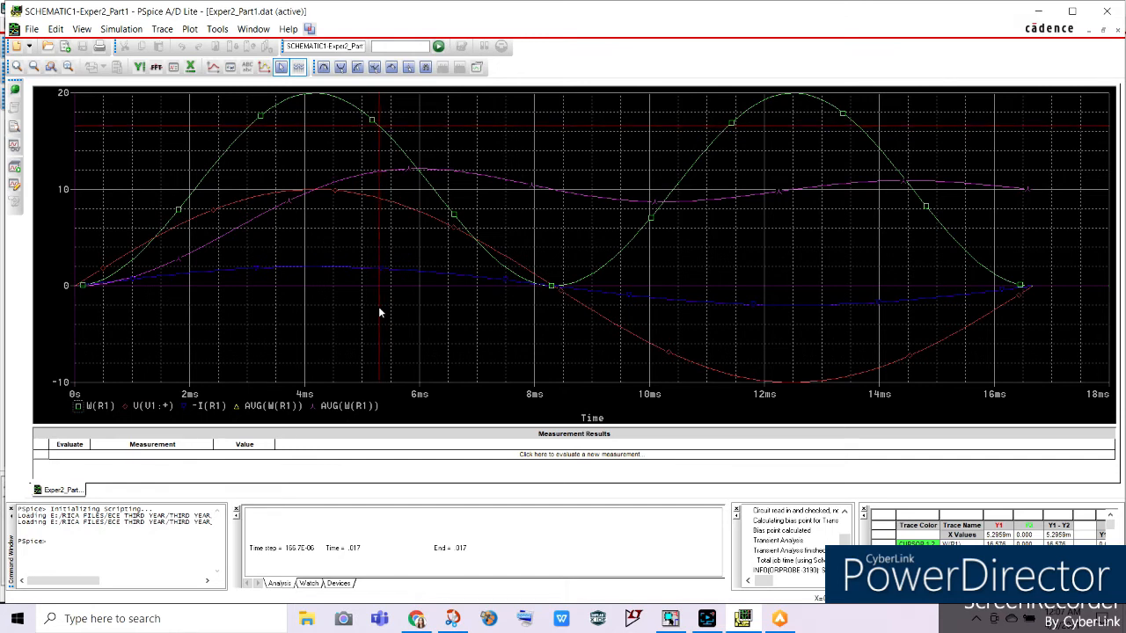
drag(380, 312, 381, 312)
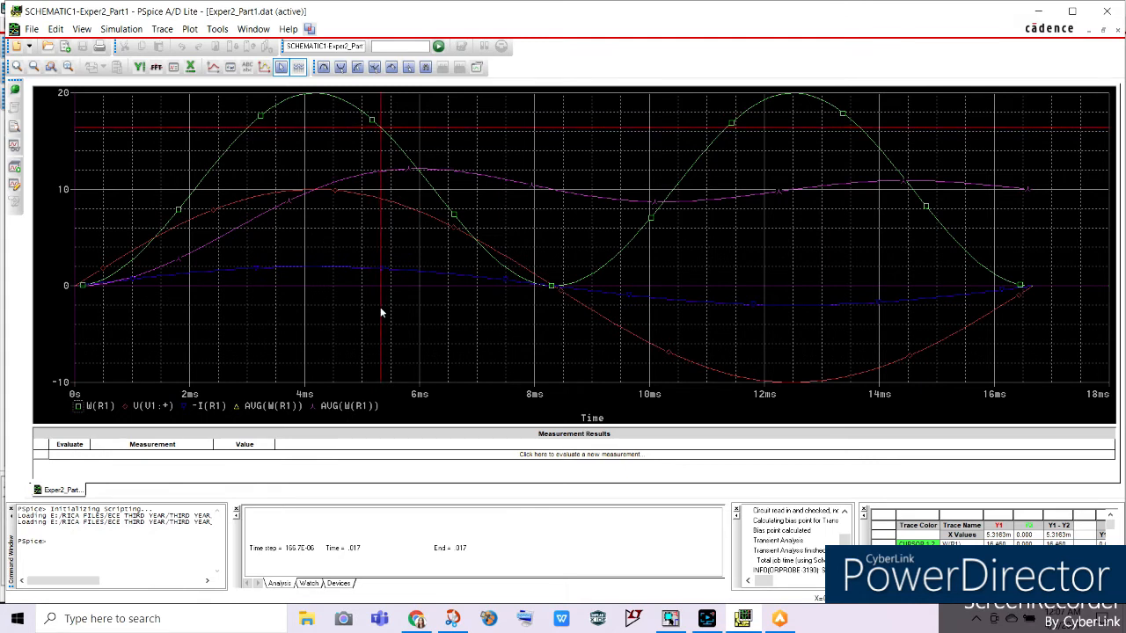
drag(380, 307, 312, 285)
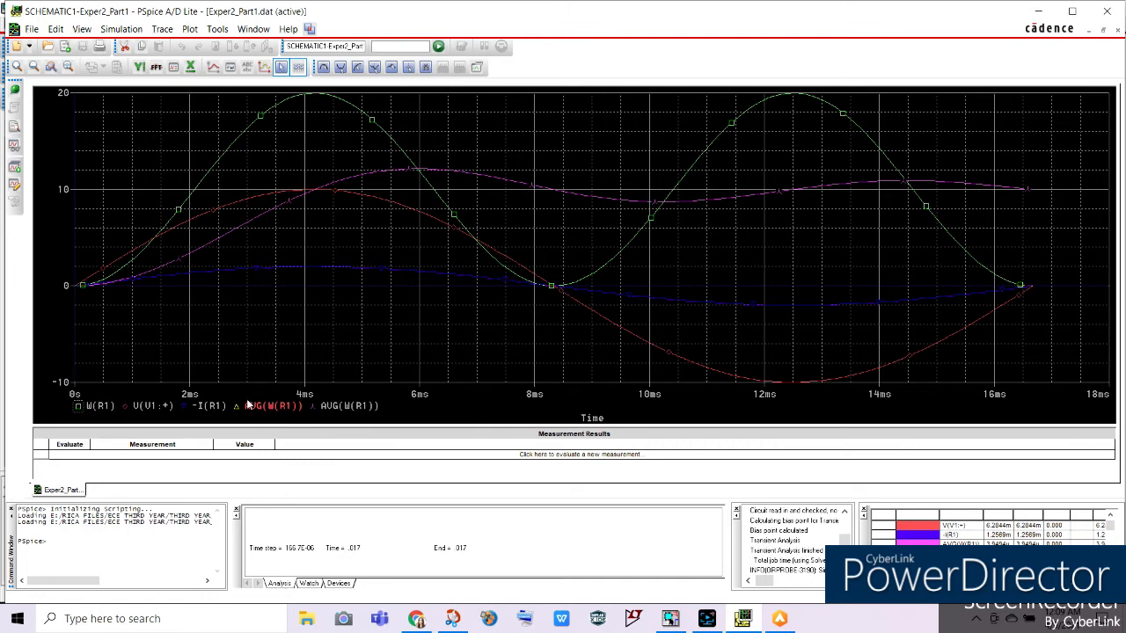
Move the cursor to the end of the AVG(W(R1)) trace to read the average power.
click(374, 231)
mouse_move(391, 230)
mouse_down()
mouse_move(995, 201)
mouse_move(1033, 237)
mouse_up()
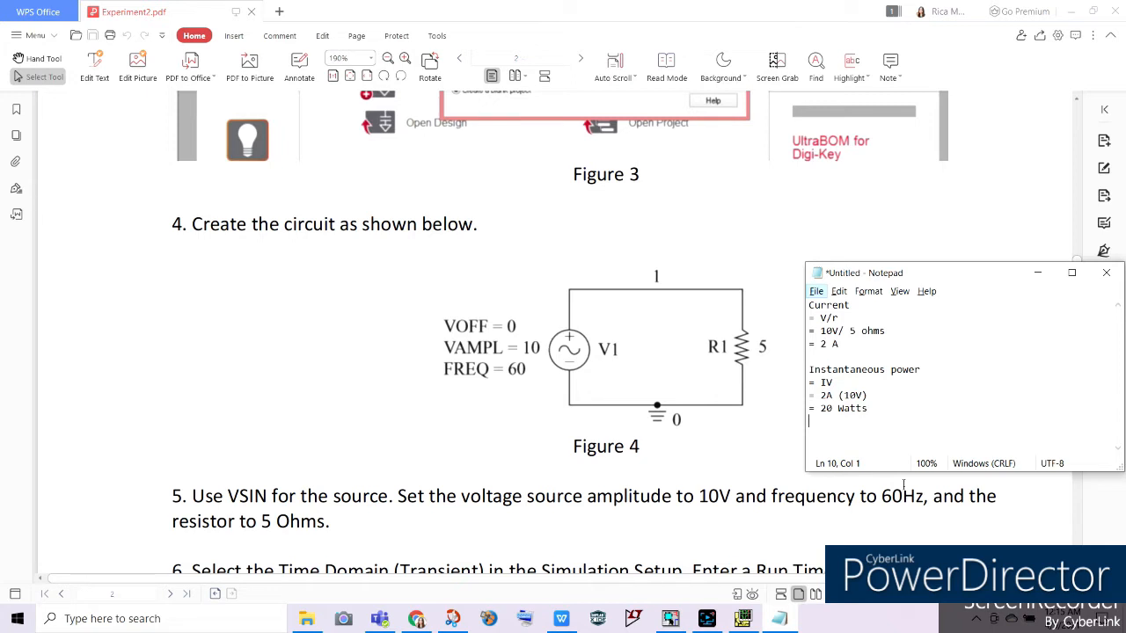
Review the hand calculation of the current in the Notepad notes beside the circuit figure.
click(854, 314)
click(866, 331)
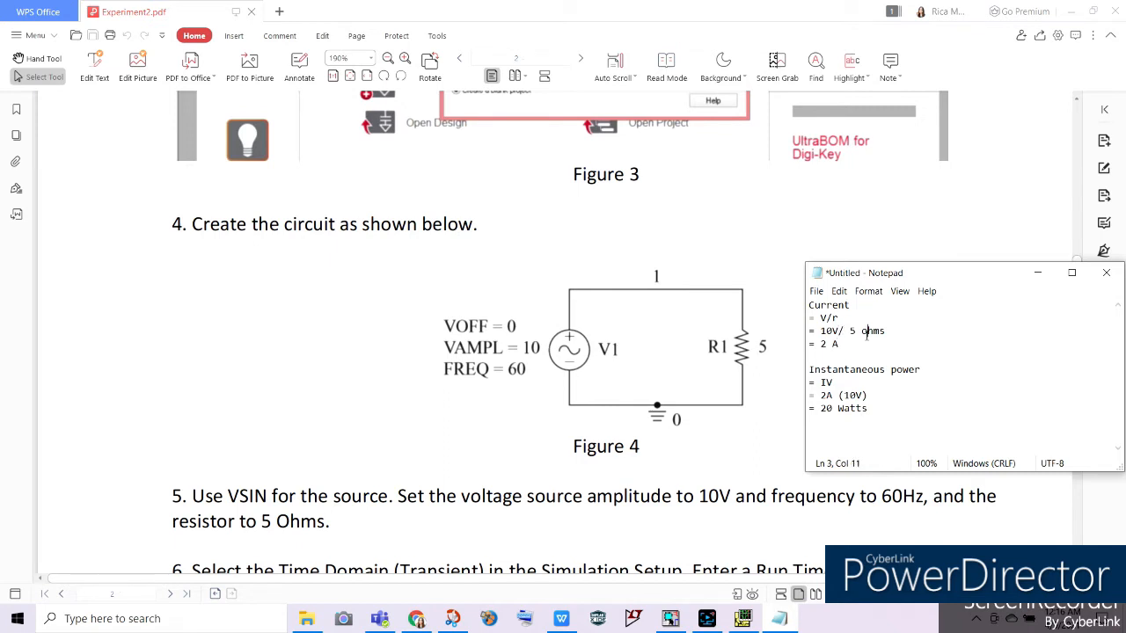
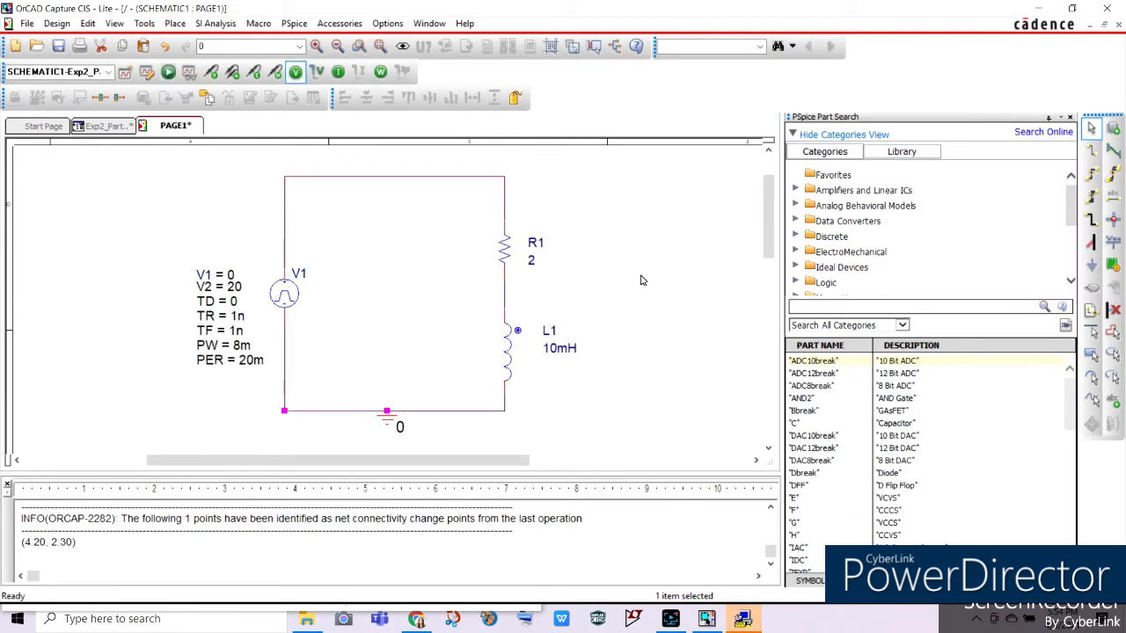
Set the transient analysis run to time to 0.1 seconds in the Exp2_Part2 simulation settings.
click(745, 620)
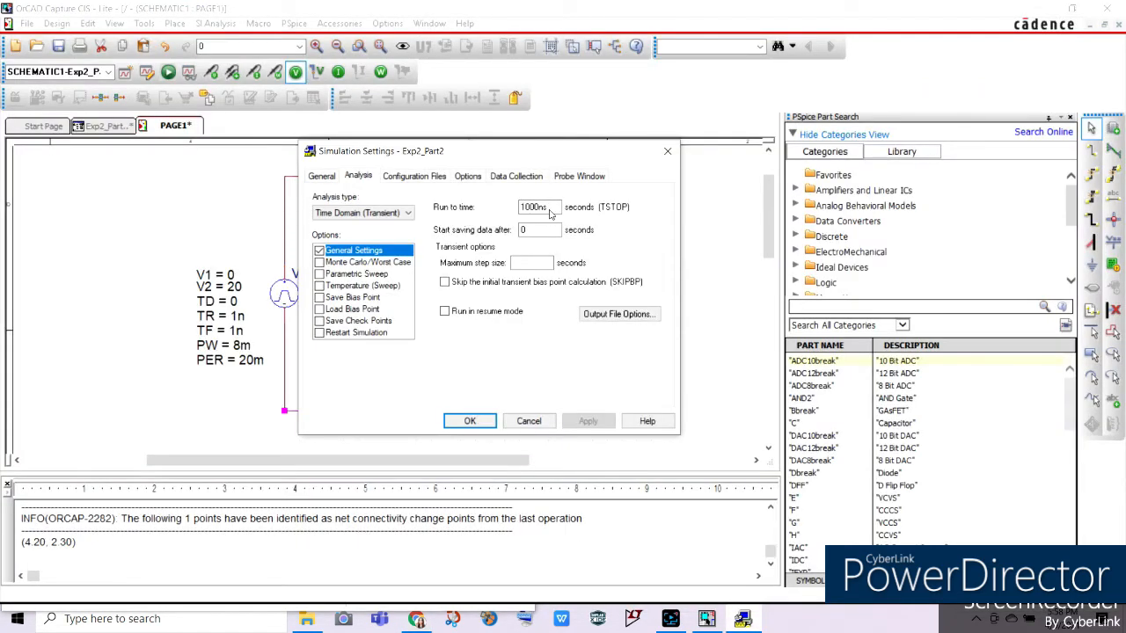
key(BackSpace)
key(BackSpace)
key(BackSpace)
key(BackSpace)
key(BackSpace)
key(BackSpace)
text(0)
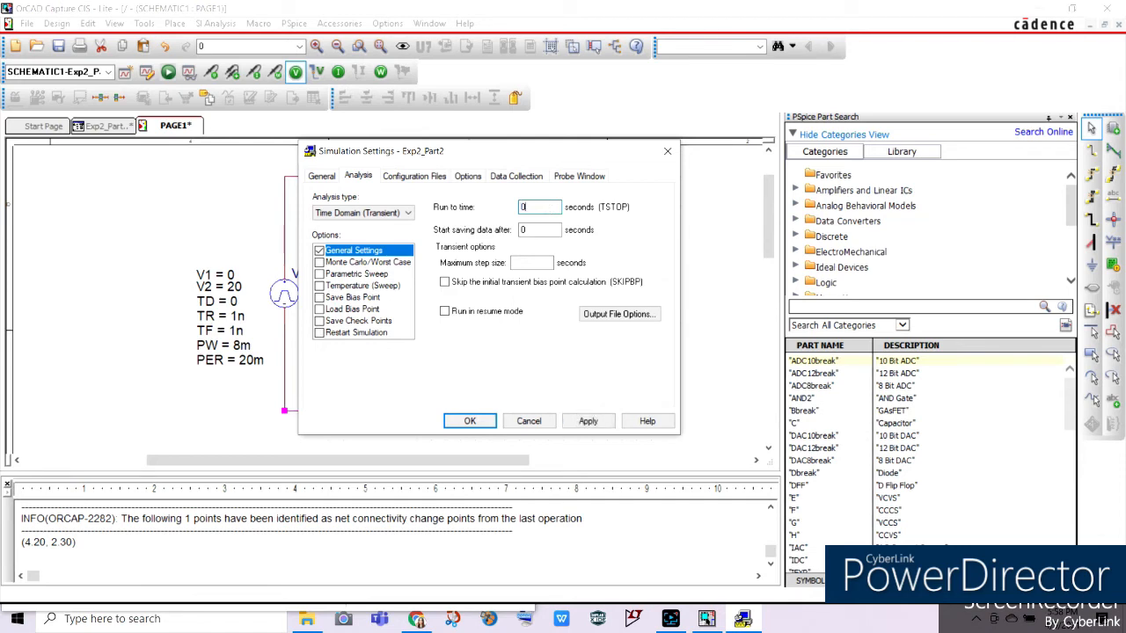
text(.1)
click(596, 422)
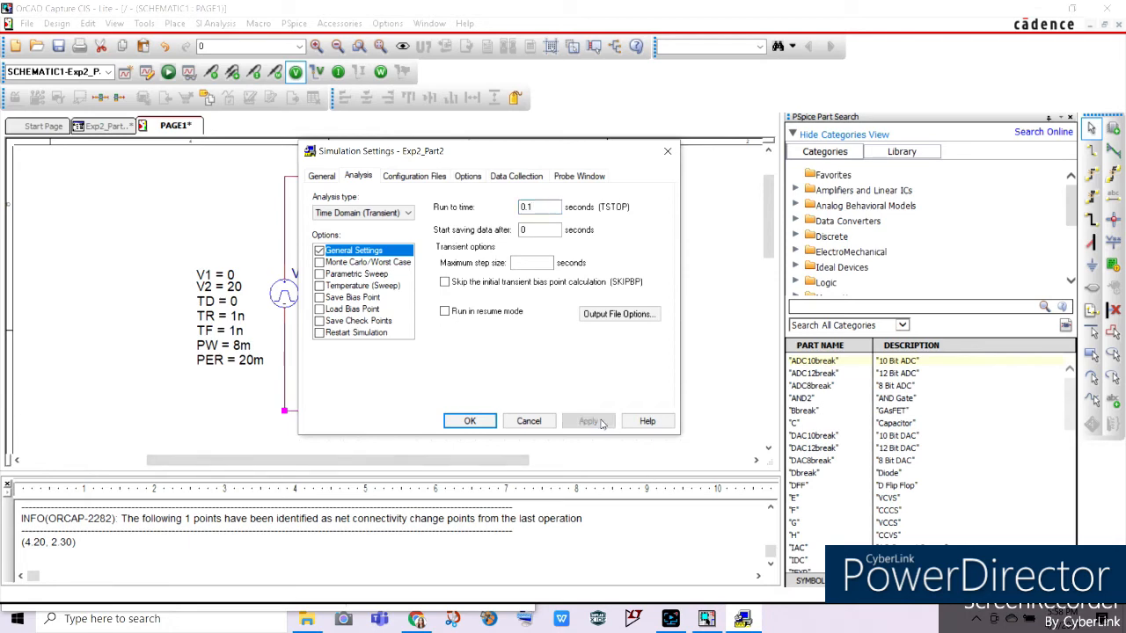
click(469, 421)
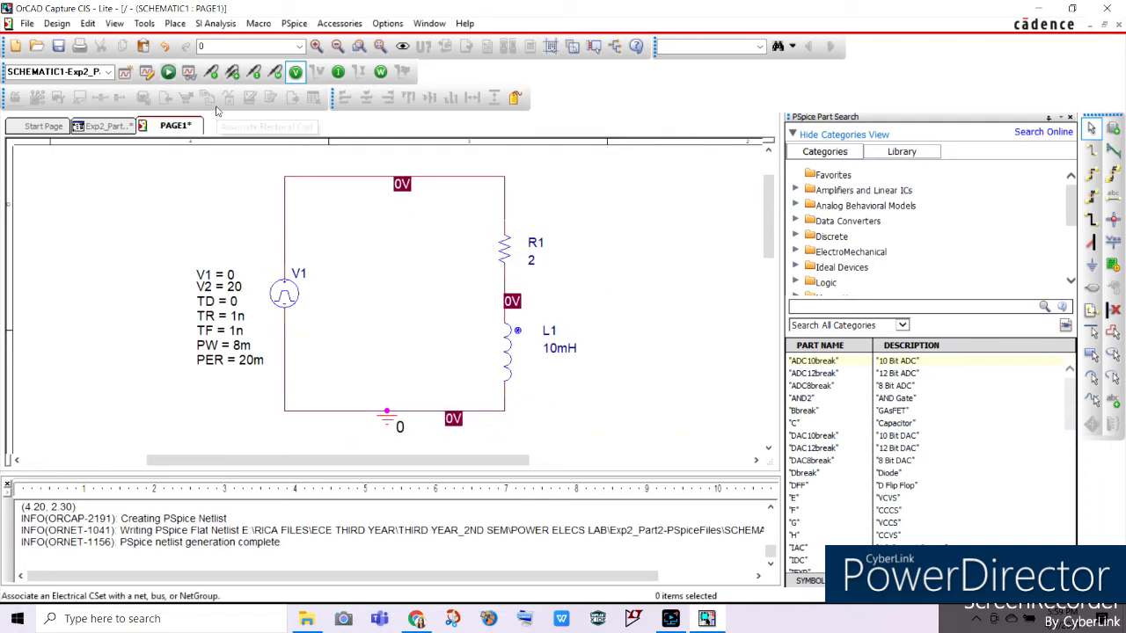
Run the simulation, widen and heighten the results window, and arrange the plot area above the output panes.
click(169, 73)
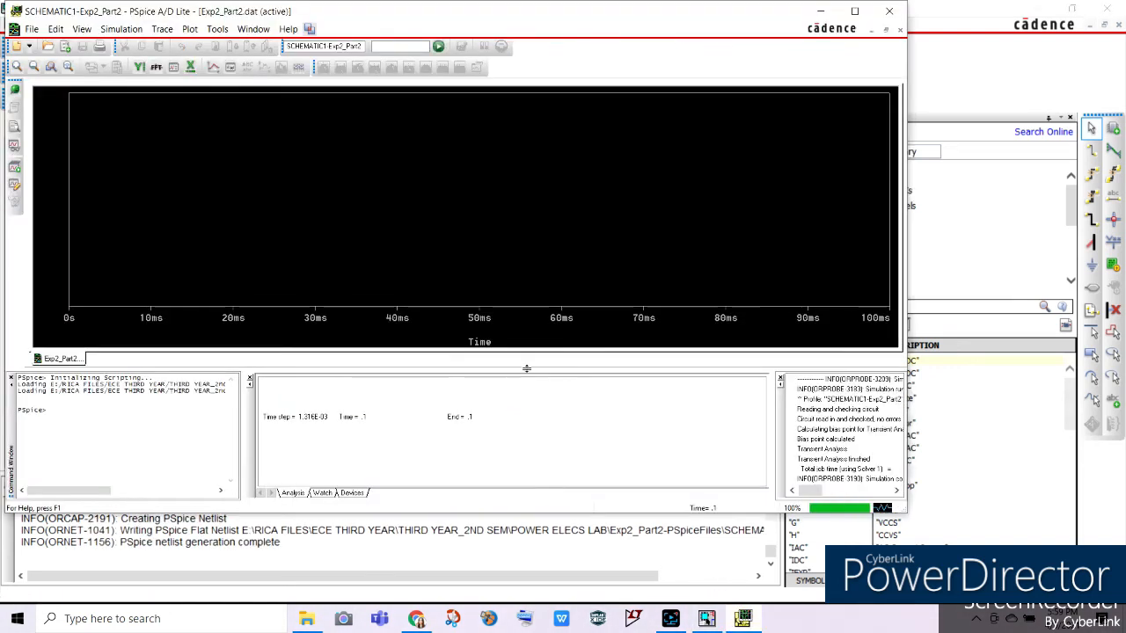
drag(525, 369, 508, 576)
drag(528, 485, 526, 579)
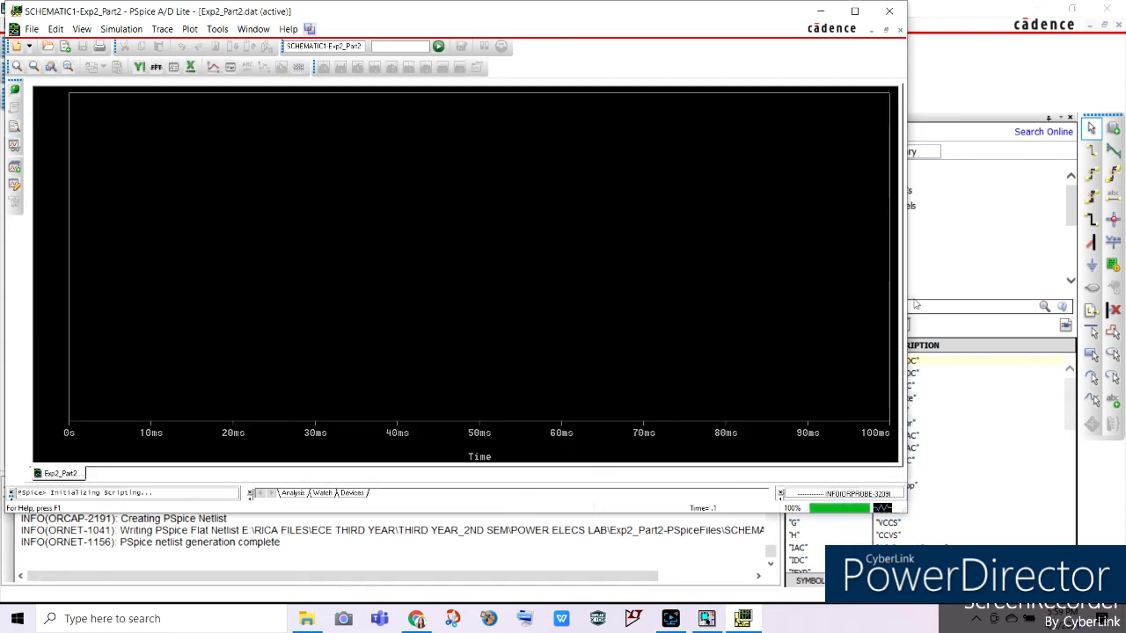
drag(904, 300, 906, 300)
drag(978, 305, 1119, 306)
drag(653, 514, 648, 603)
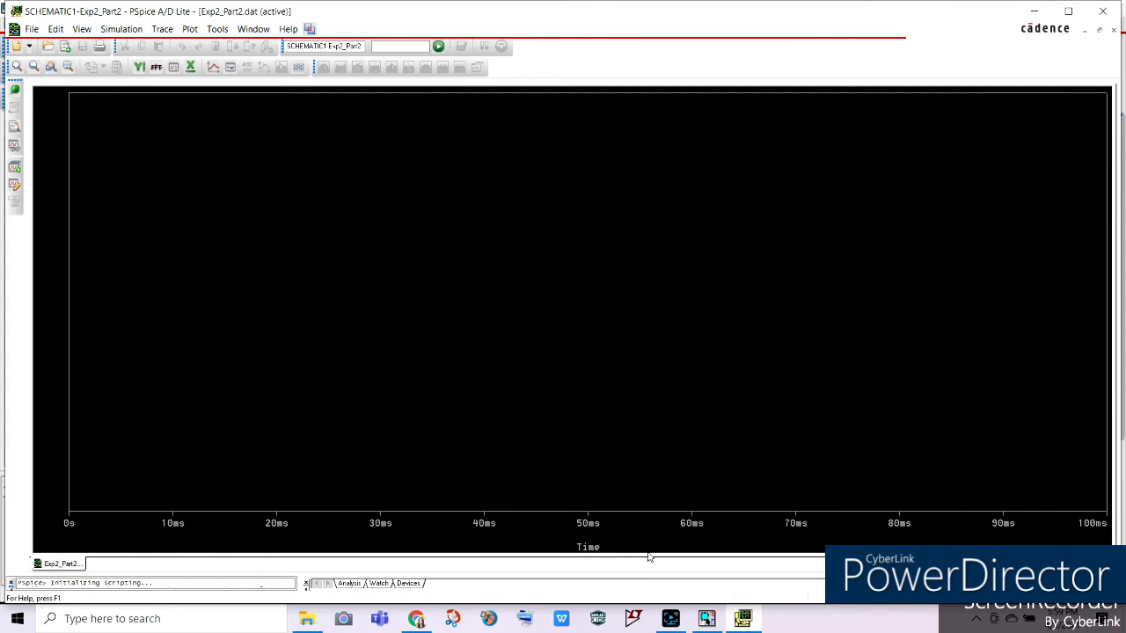
drag(649, 558, 633, 448)
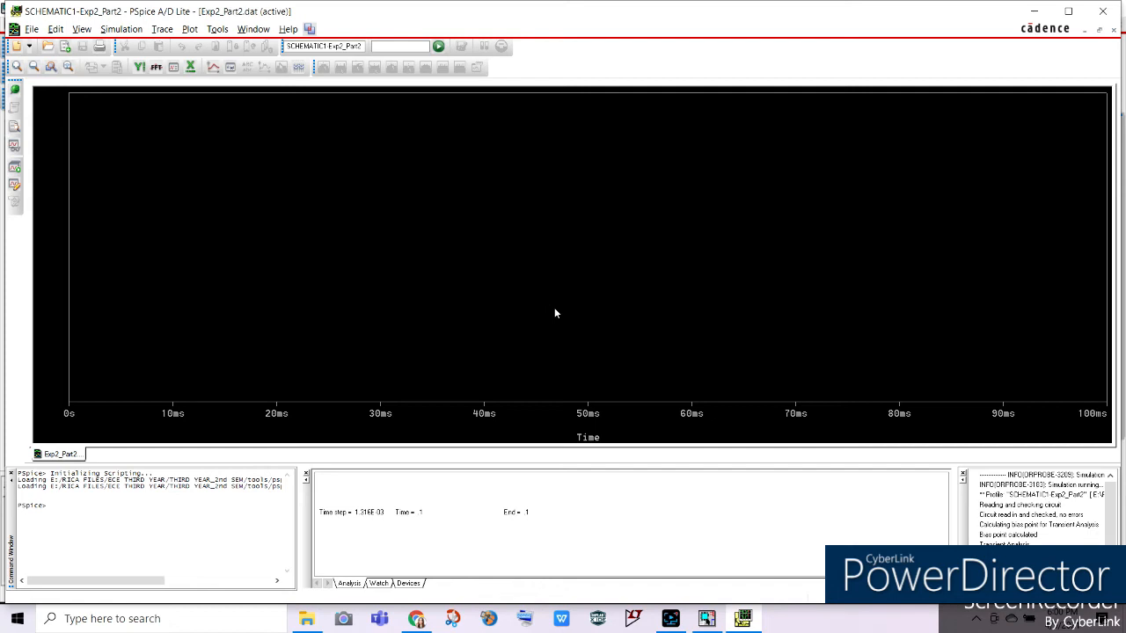
Add a trace of the resistor current I(R1) to the plot.
click(154, 29)
click(181, 45)
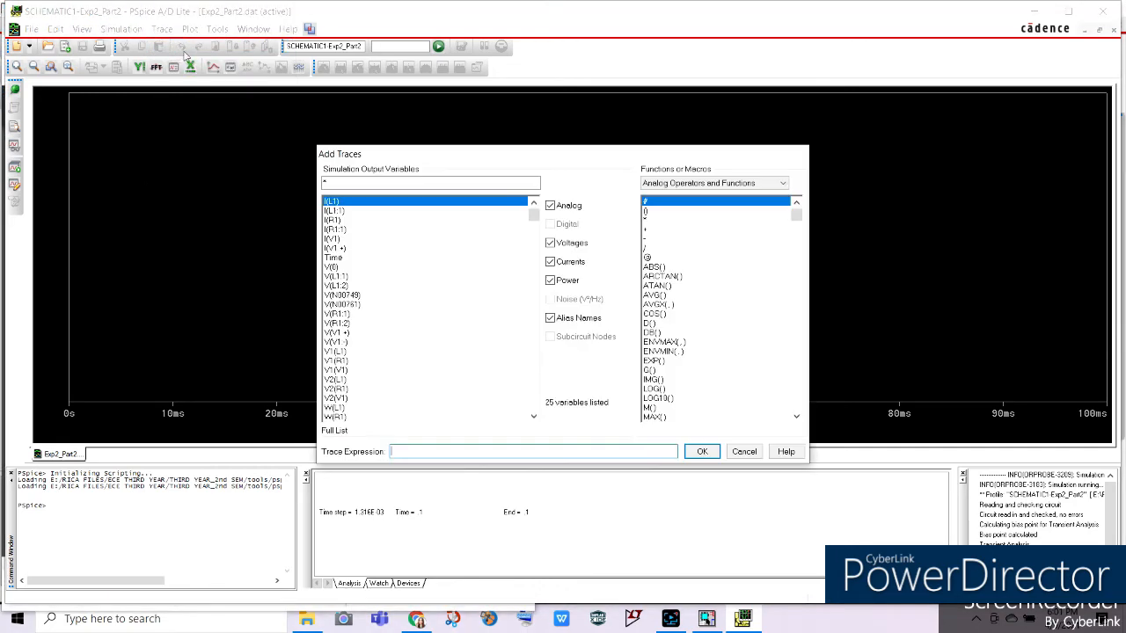
click(338, 220)
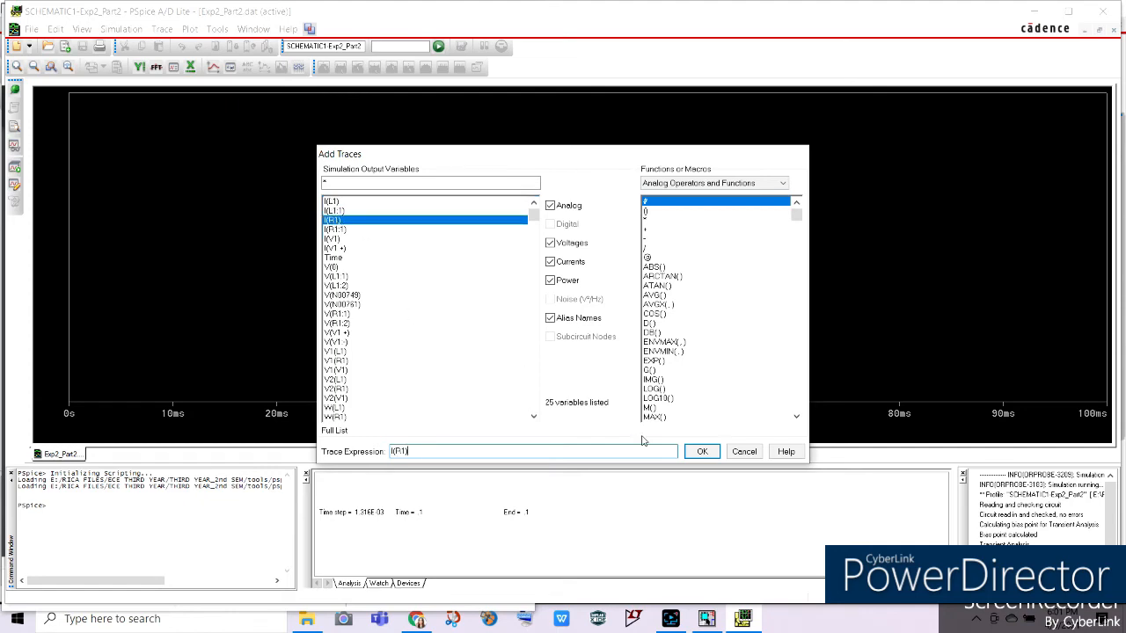
click(697, 454)
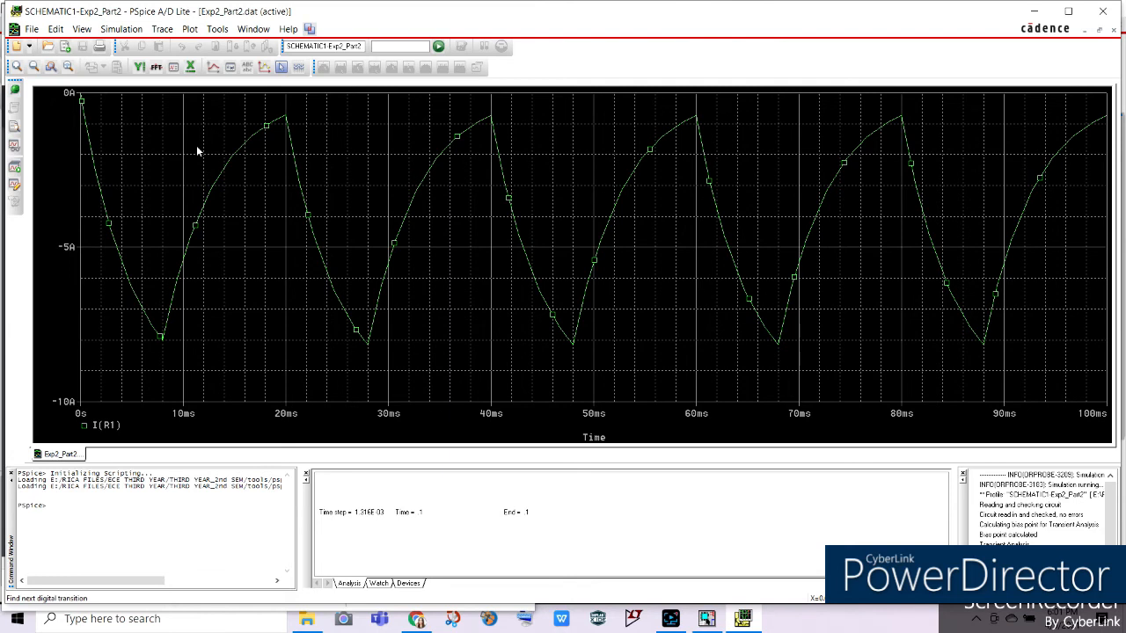
Change the I(R1) trace expression to -I(R1) to invert the waveform.
double_click(104, 429)
click(393, 451)
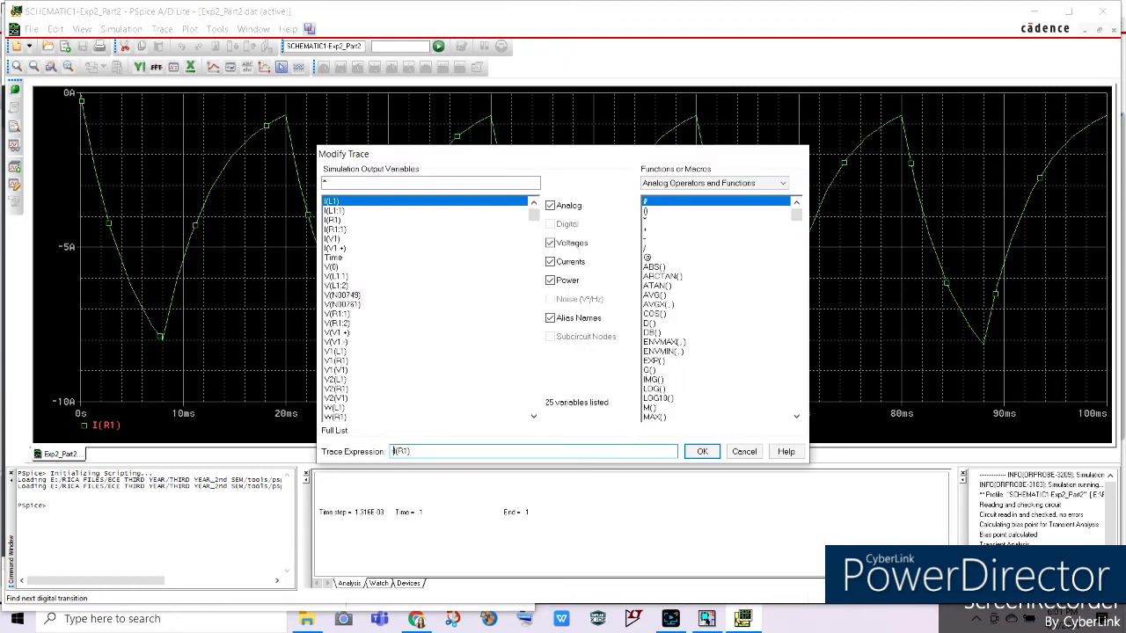
click(702, 452)
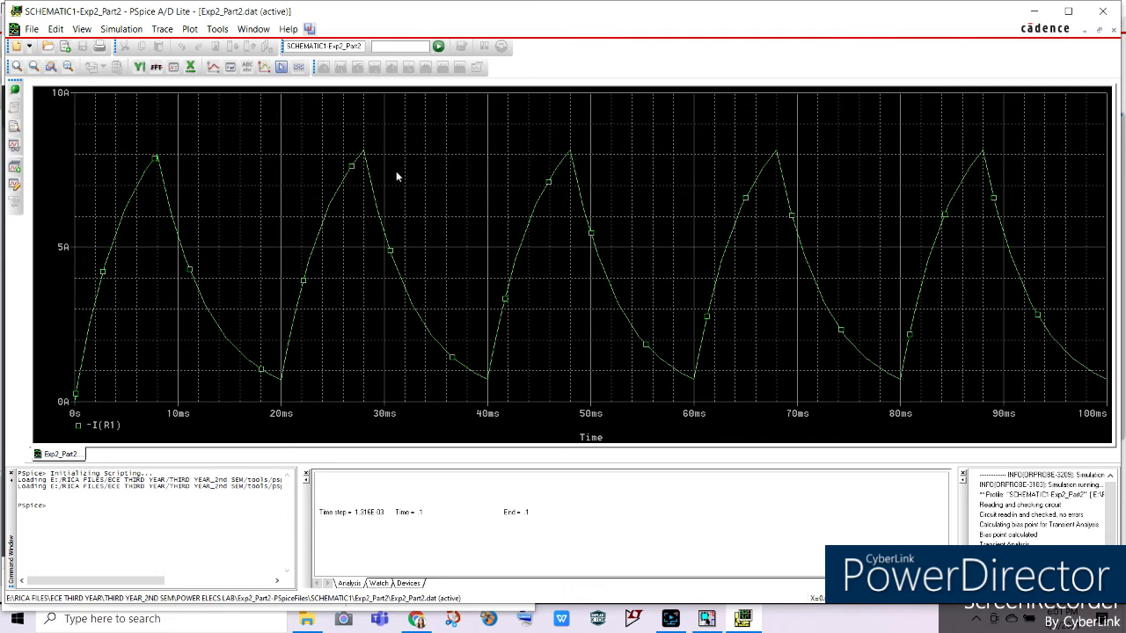
Add a trace of the resistor's RMS current with the expression RMS(I(R1)).
click(162, 29)
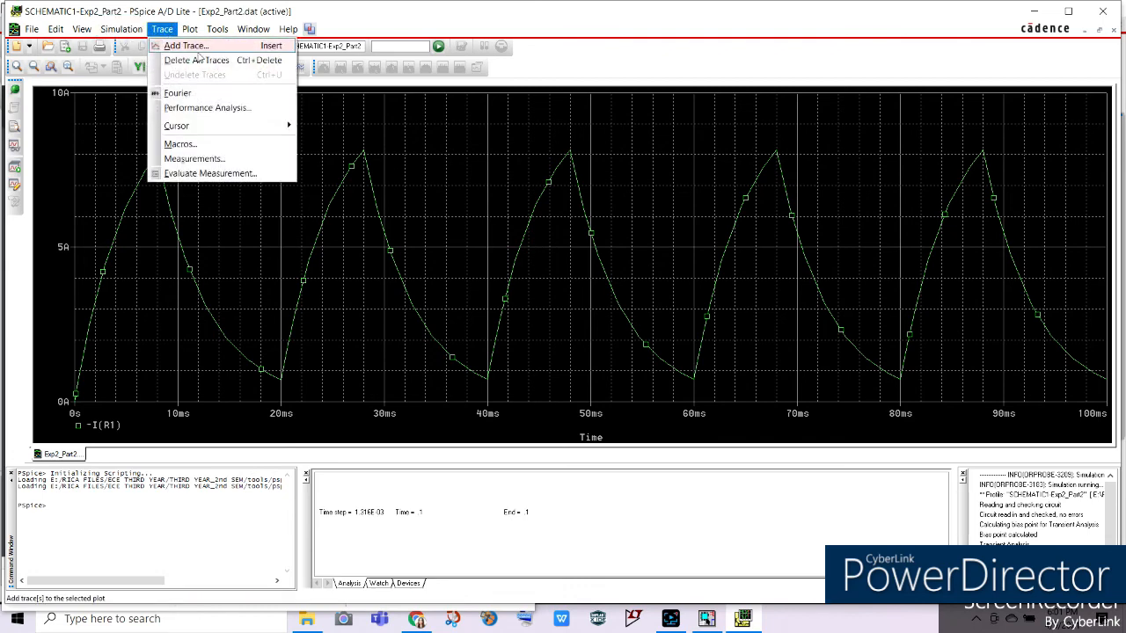
click(201, 47)
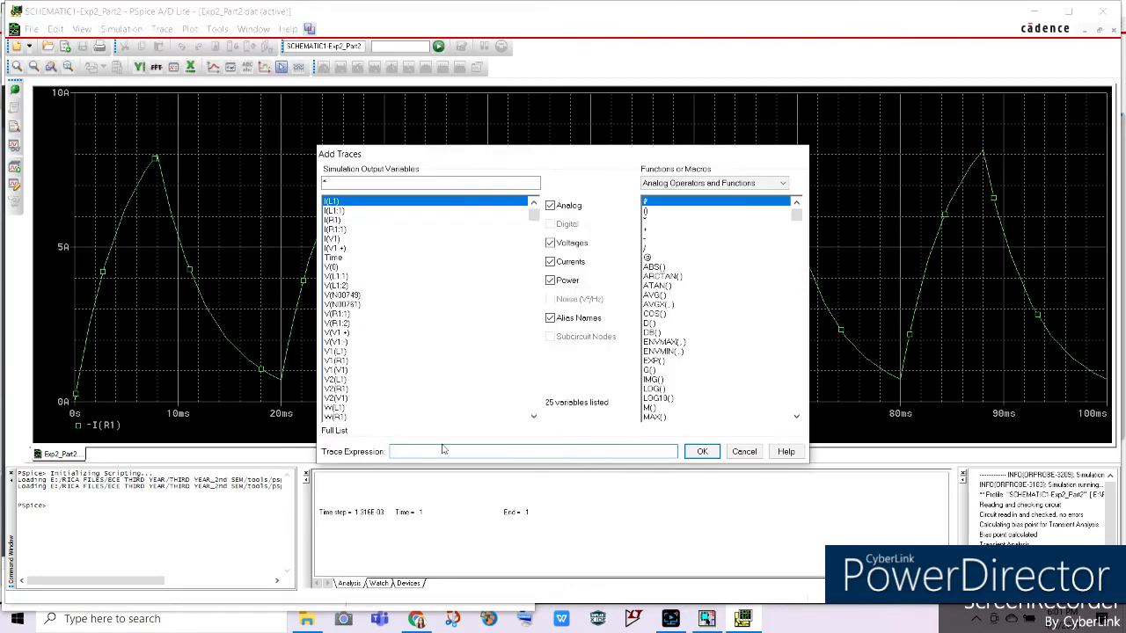
text(RMS()
click(335, 220)
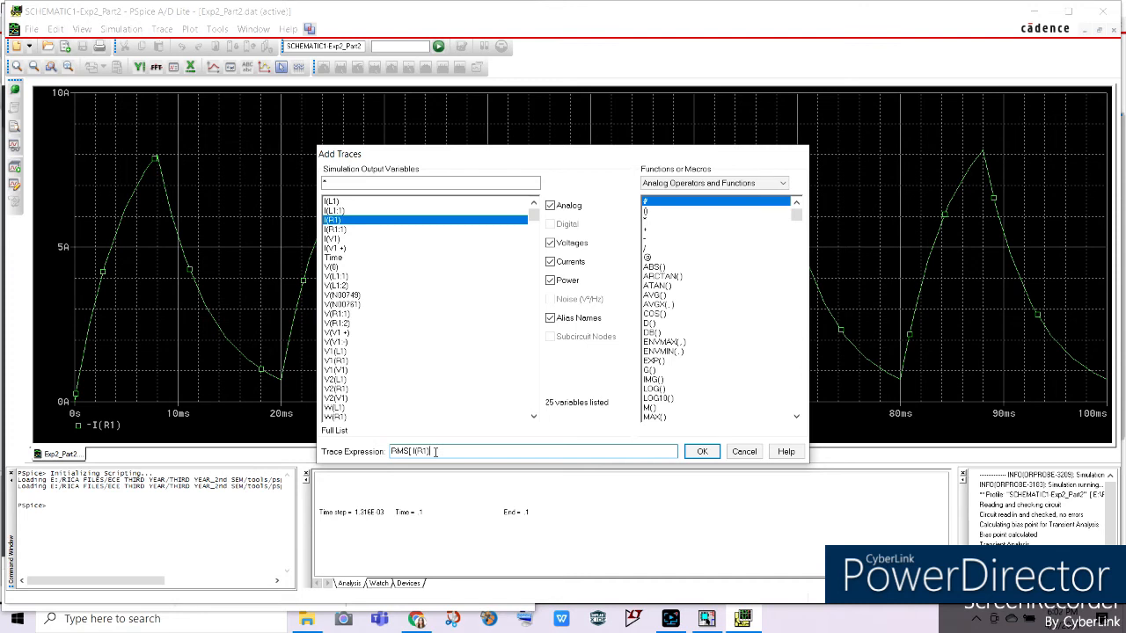
text())
key(Return)
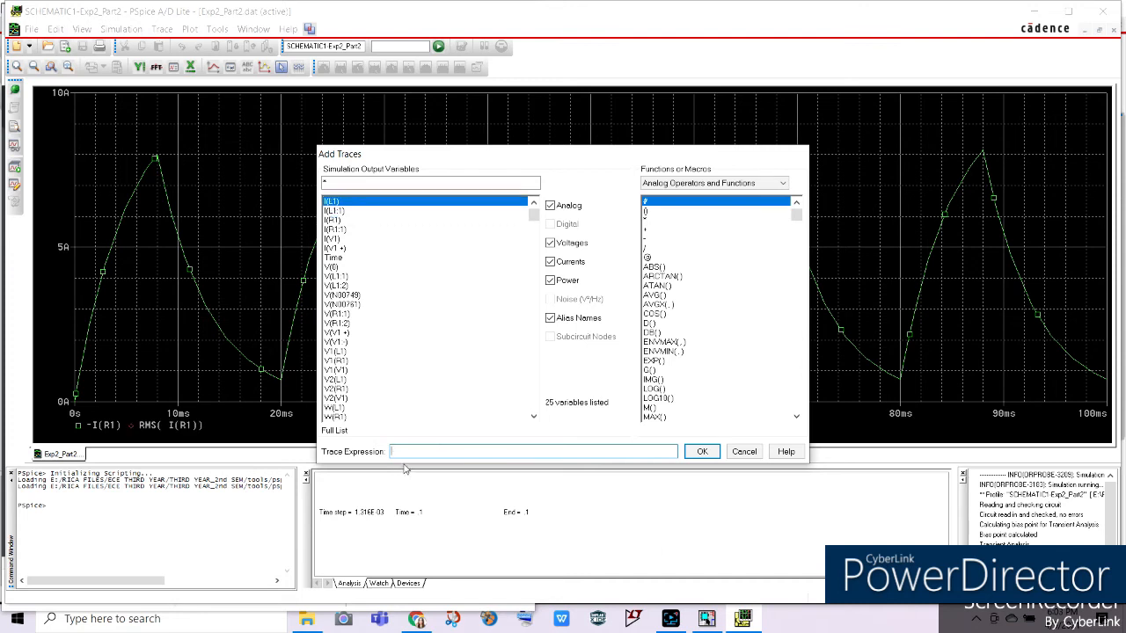
Enter the RMS(I(R1)) expression a second time and add it as a trace.
text(RMS()
click(339, 220)
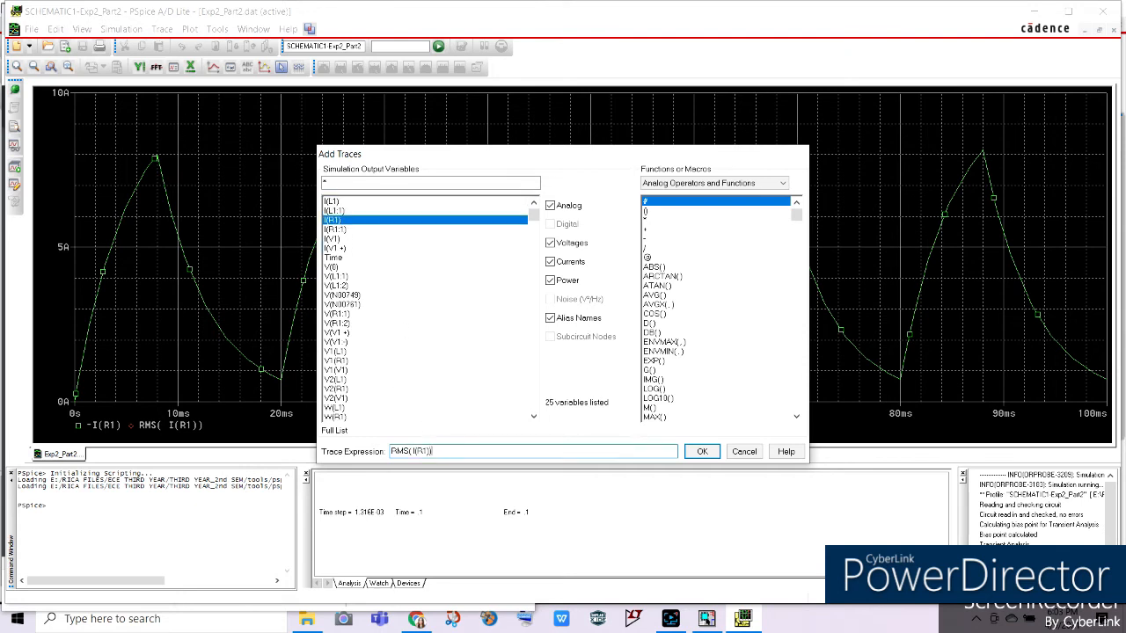
click(702, 452)
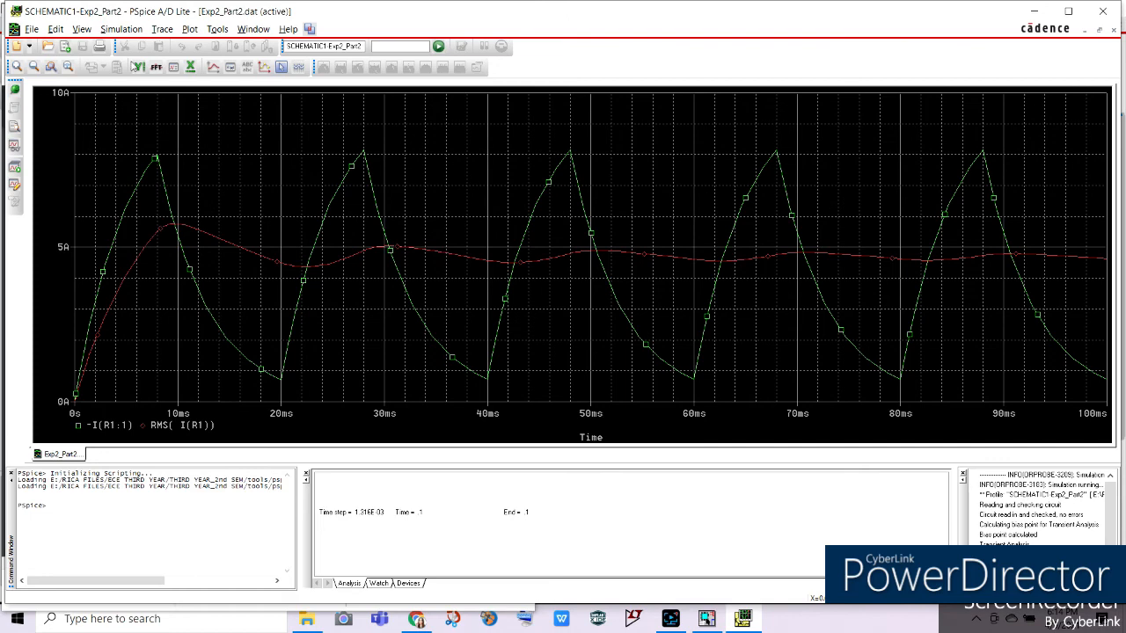
Add a trace of the inductor current I(L1) to the same plot.
click(162, 29)
click(185, 45)
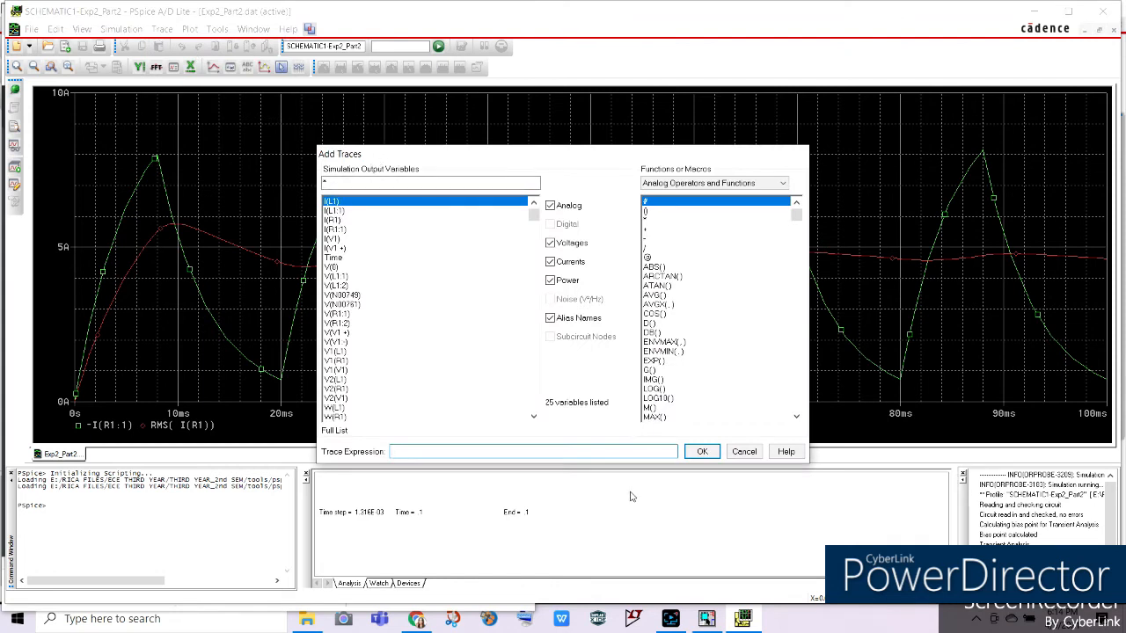
click(326, 206)
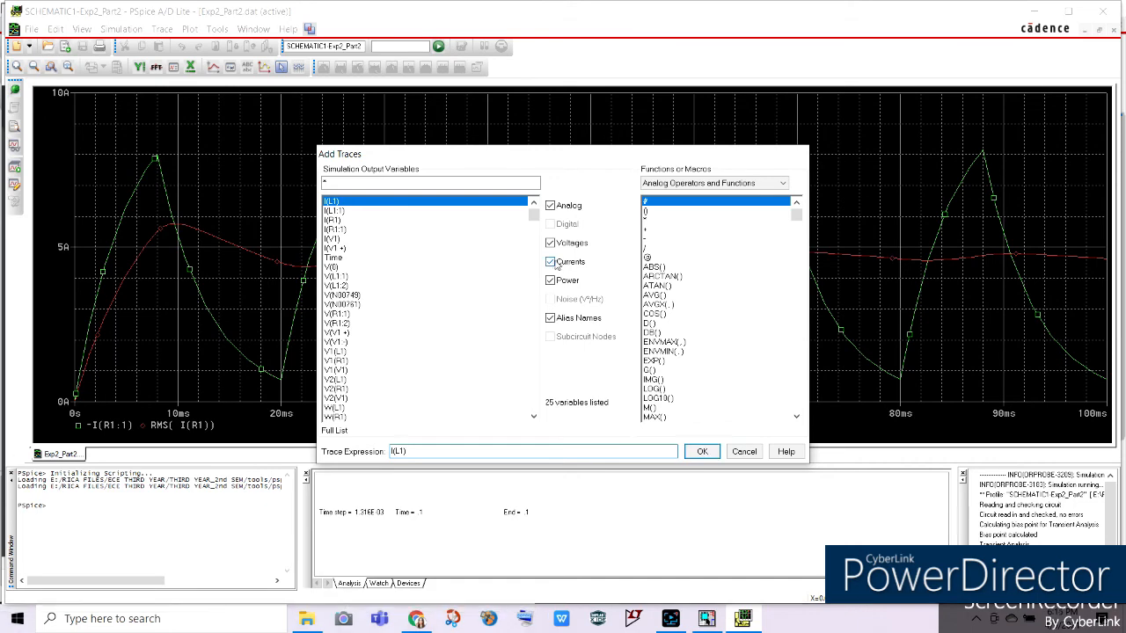
click(701, 451)
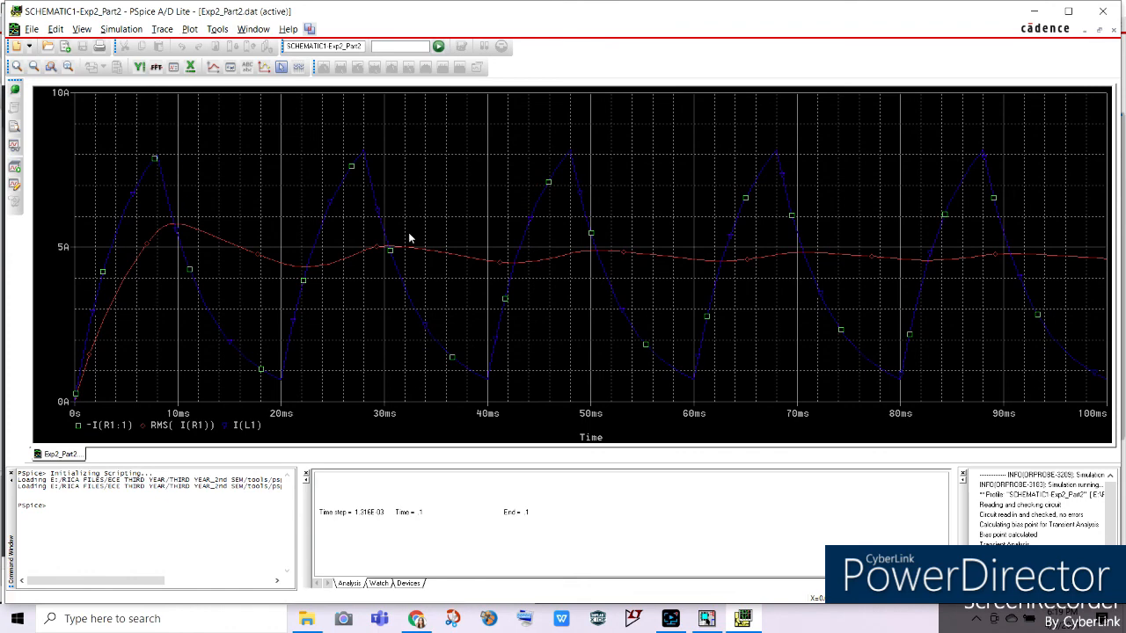
Turn on the plot cursor and move it to the end of the waveforms to read the RMS current.
right_click(253, 156)
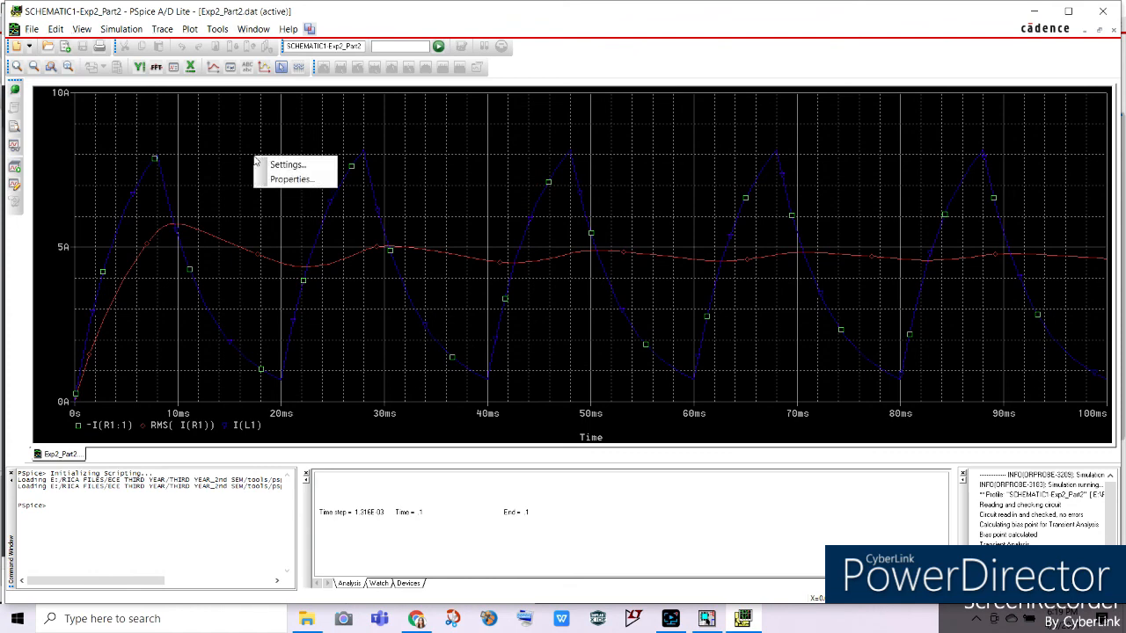
click(281, 68)
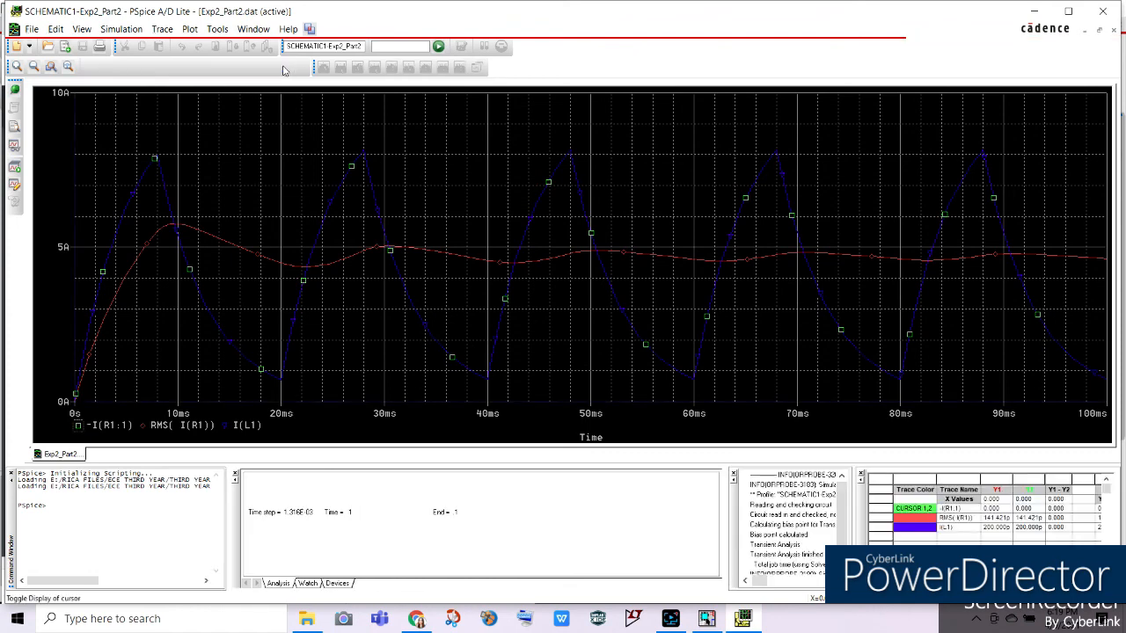
click(189, 231)
drag(203, 231, 1105, 273)
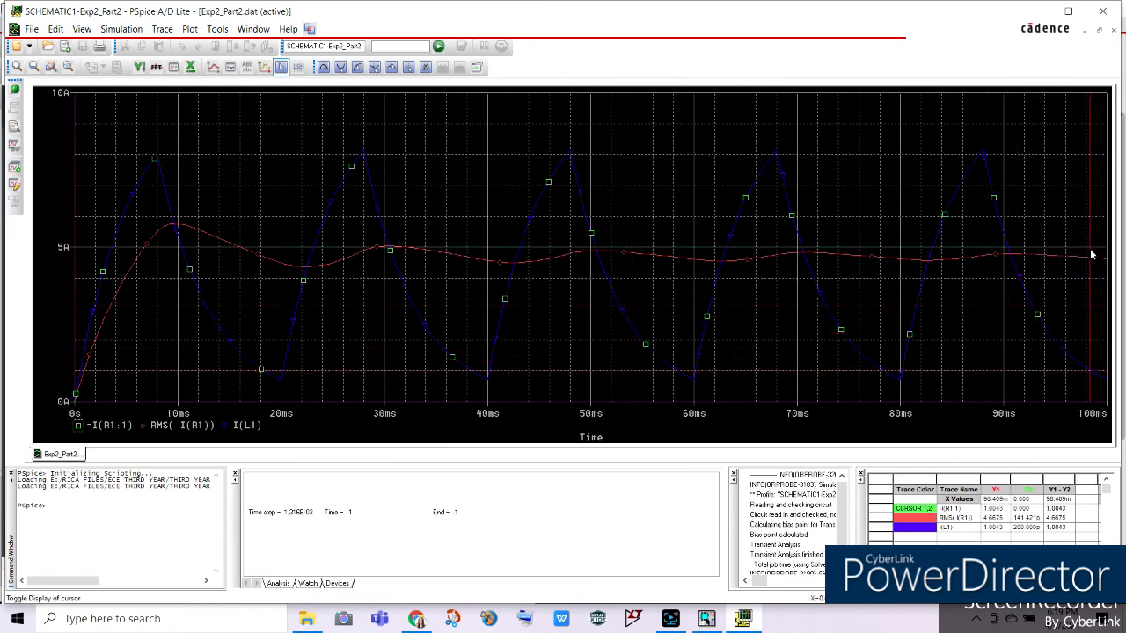